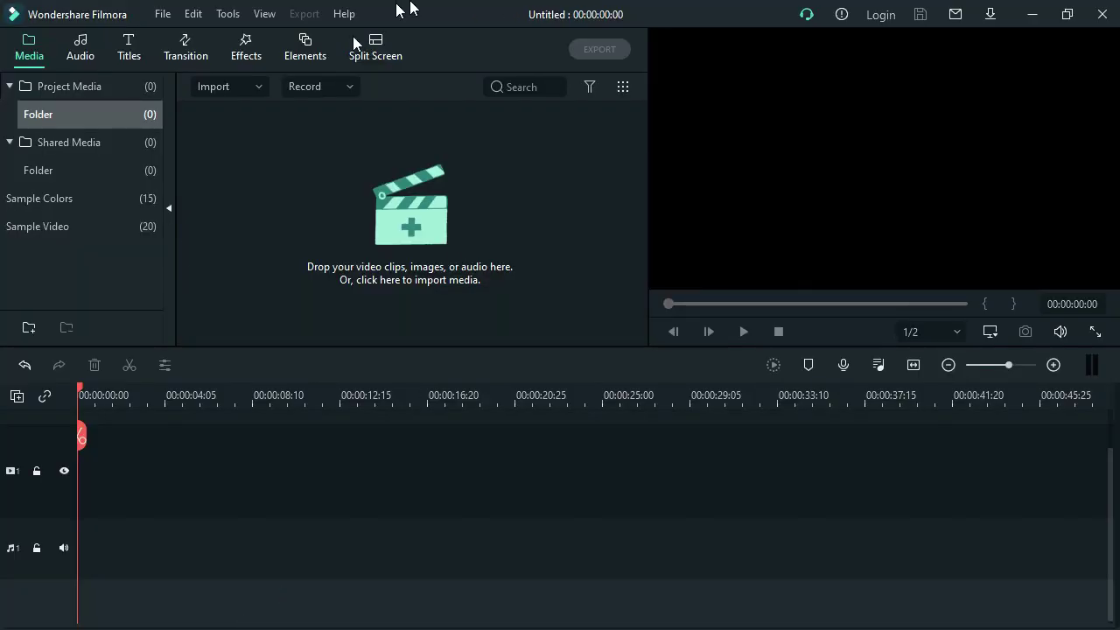
{"action": "left_click", "coordinate": [248, 90]}
{"action": "left_click", "coordinate": [254, 117]}
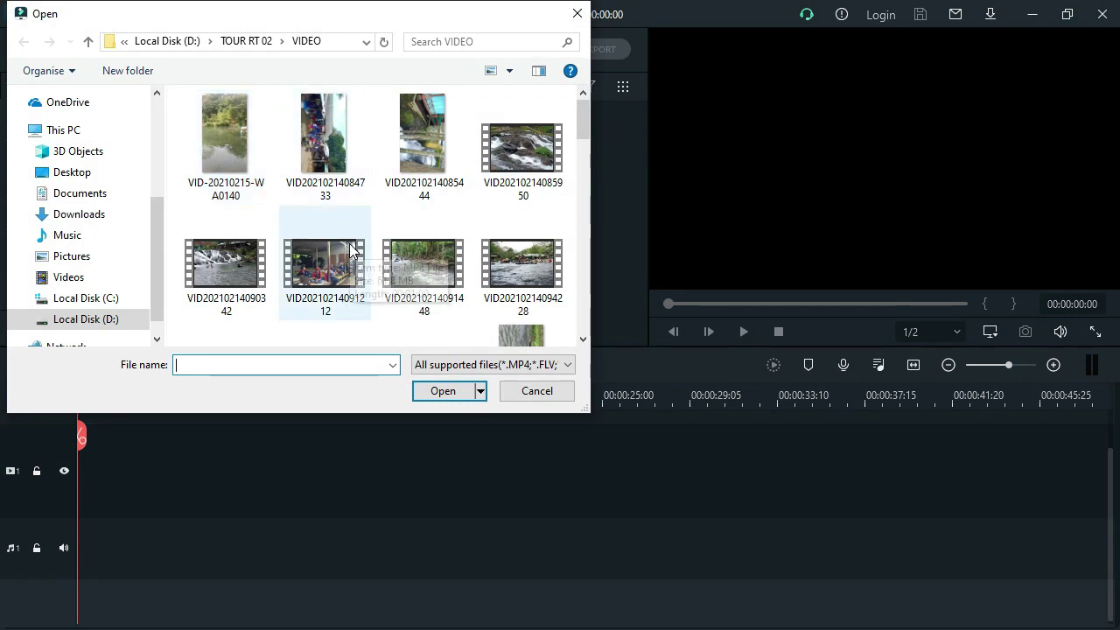
{"action": "scroll", "coordinate": [350, 245], "scroll_direction": "down", "scroll_amount": 1}
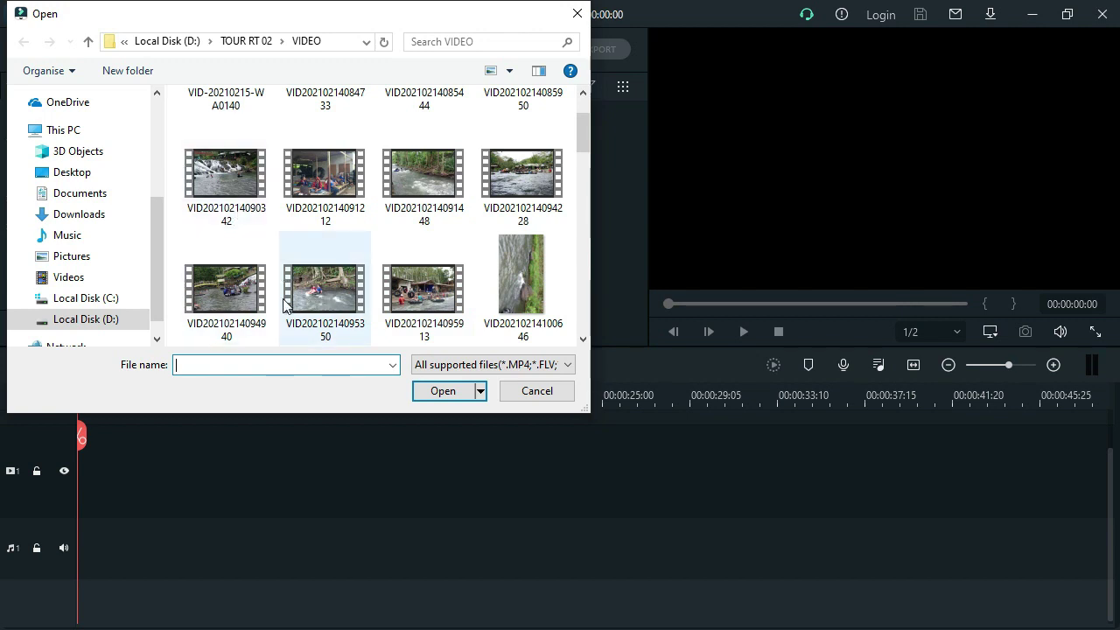
{"action": "left_click", "coordinate": [319, 282]}
{"action": "scroll", "coordinate": [326, 275], "scroll_direction": "down", "scroll_amount": 1}
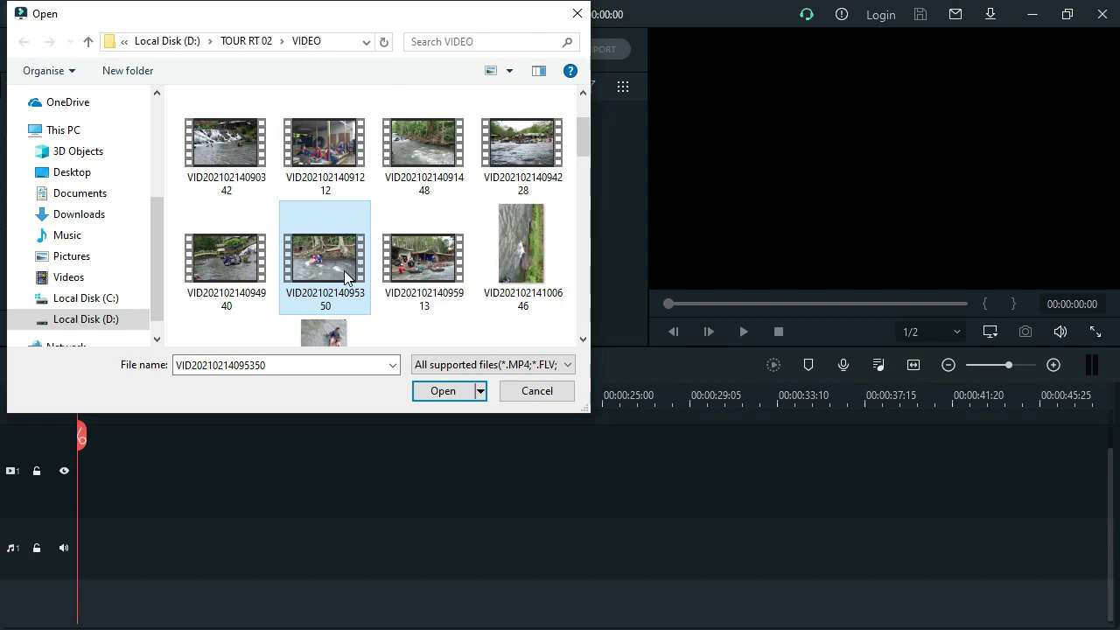
{"action": "left_click", "coordinate": [443, 391]}
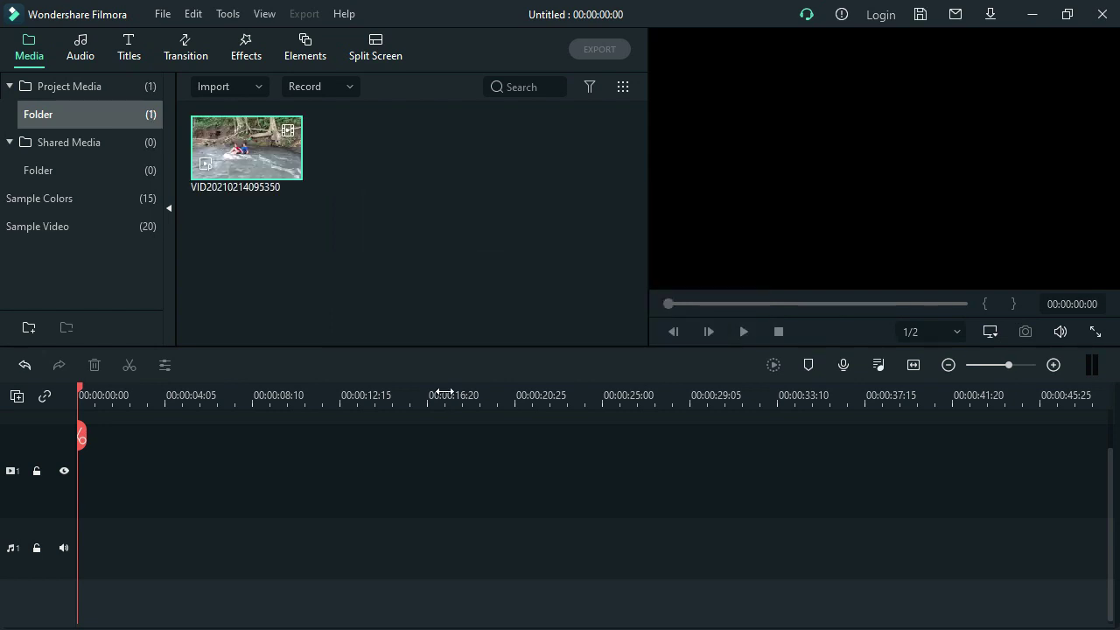
{"action": "left_click", "coordinate": [288, 163]}
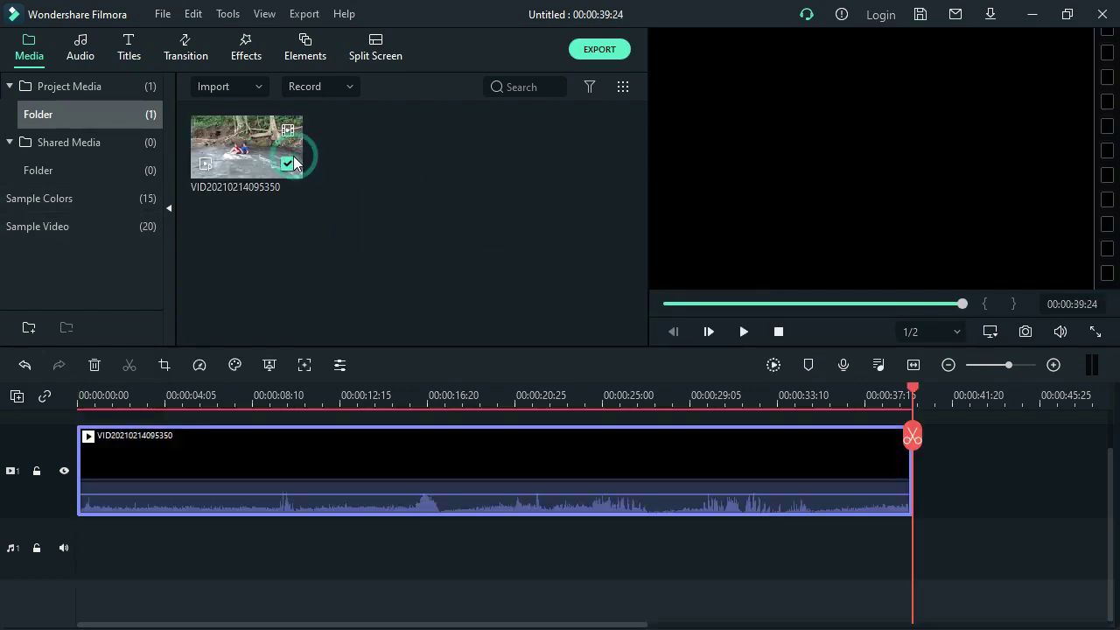
Step: Play the clip up to about 00:00:27:15, split it there and delete the part before the cut
{"action": "left_click", "coordinate": [744, 331]}
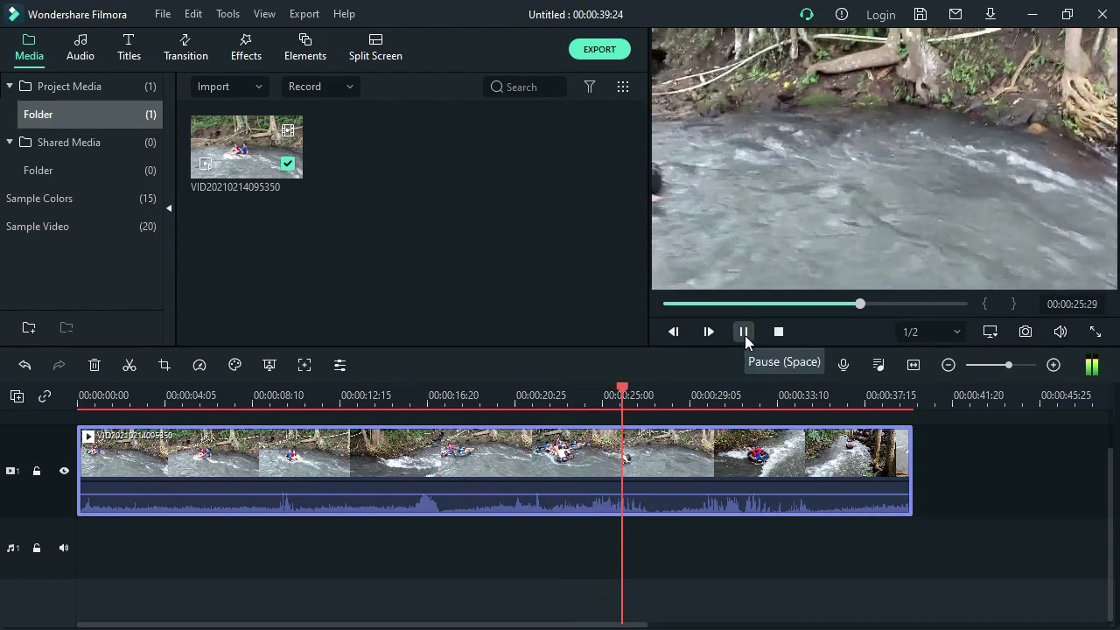
{"action": "left_click", "coordinate": [745, 335]}
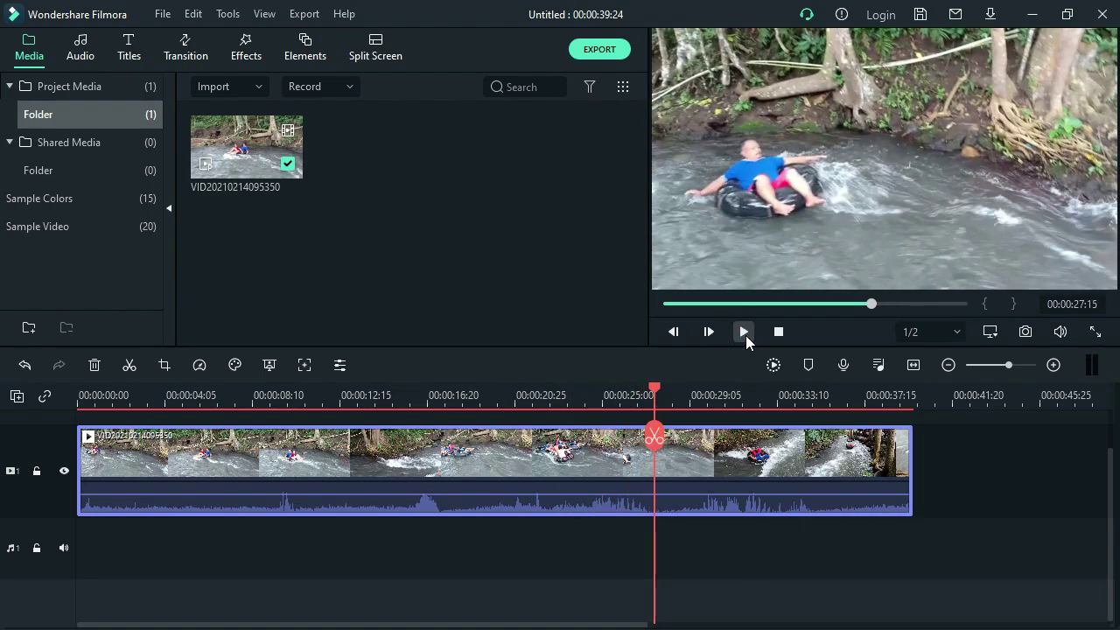
{"action": "mouse_move", "coordinate": [655, 445]}
{"action": "left_click", "coordinate": [653, 438]}
{"action": "left_click", "coordinate": [599, 461]}
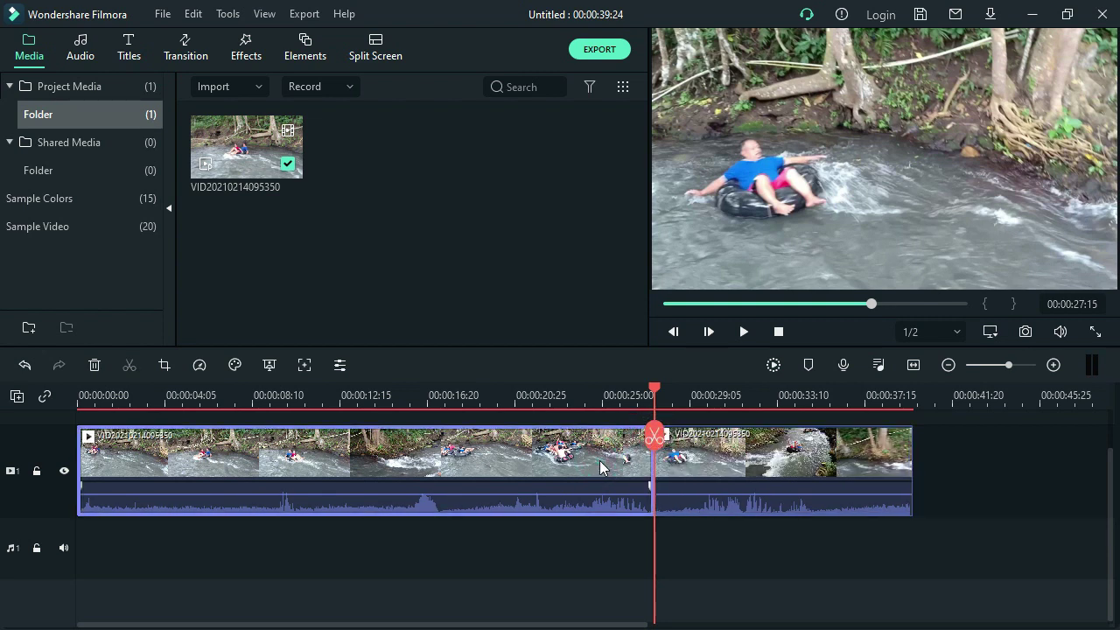
{"action": "key", "text": "Delete"}
{"action": "left_click", "coordinate": [266, 453]}
{"action": "left_click", "coordinate": [445, 465]}
{"action": "left_click", "coordinate": [243, 460]}
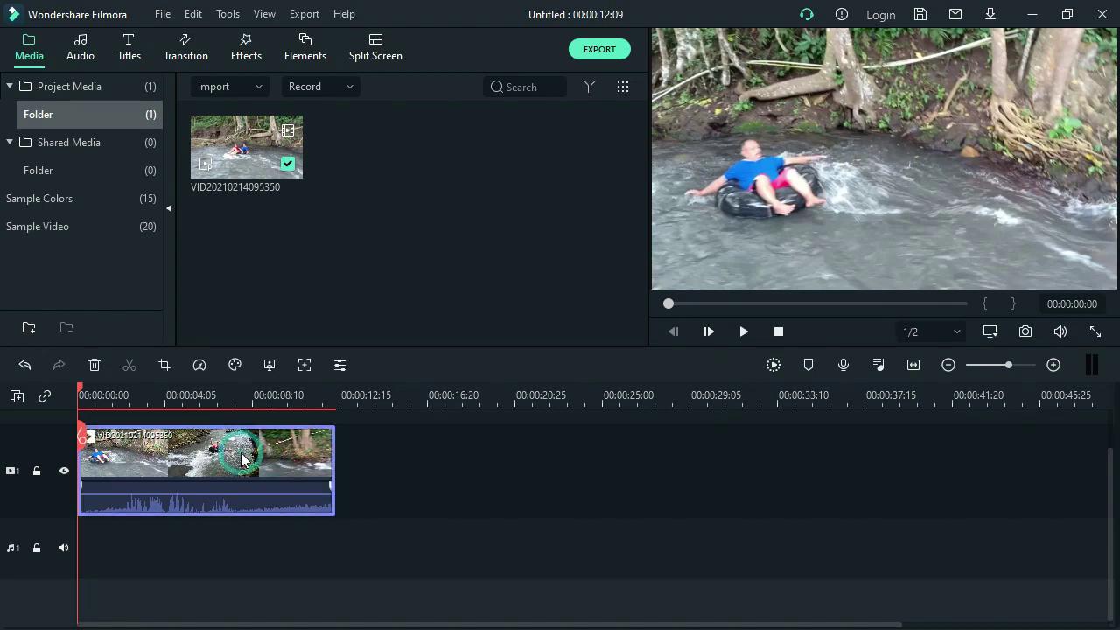
Step: Preview the remaining clip, split it at about 00:00:07:17 and delete the part after the cut
{"action": "left_click", "coordinate": [744, 332]}
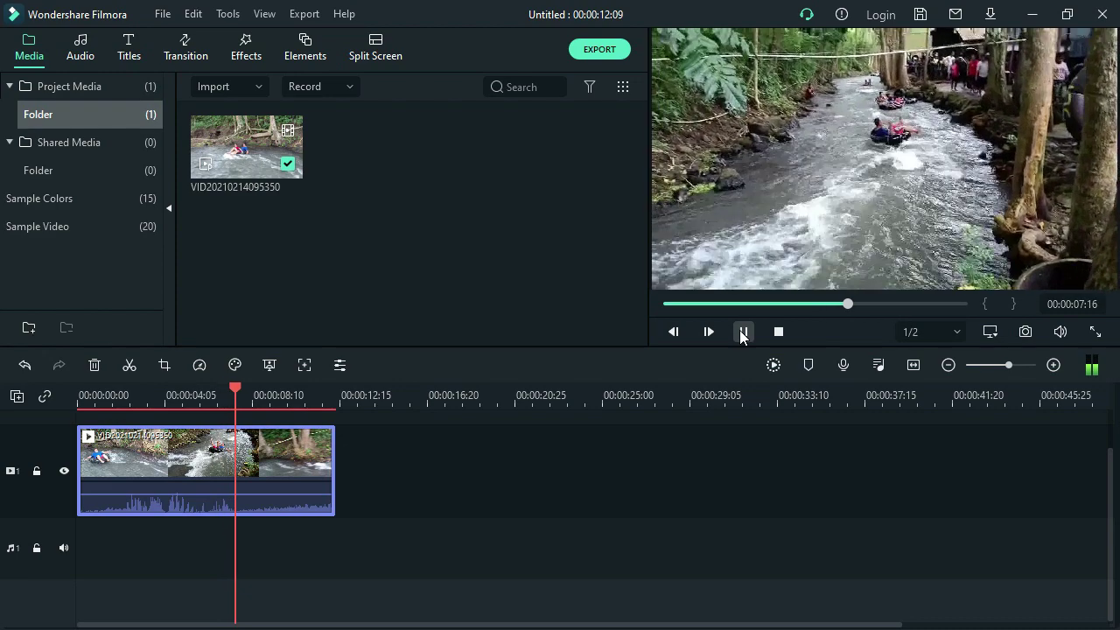
{"action": "left_click", "coordinate": [742, 332]}
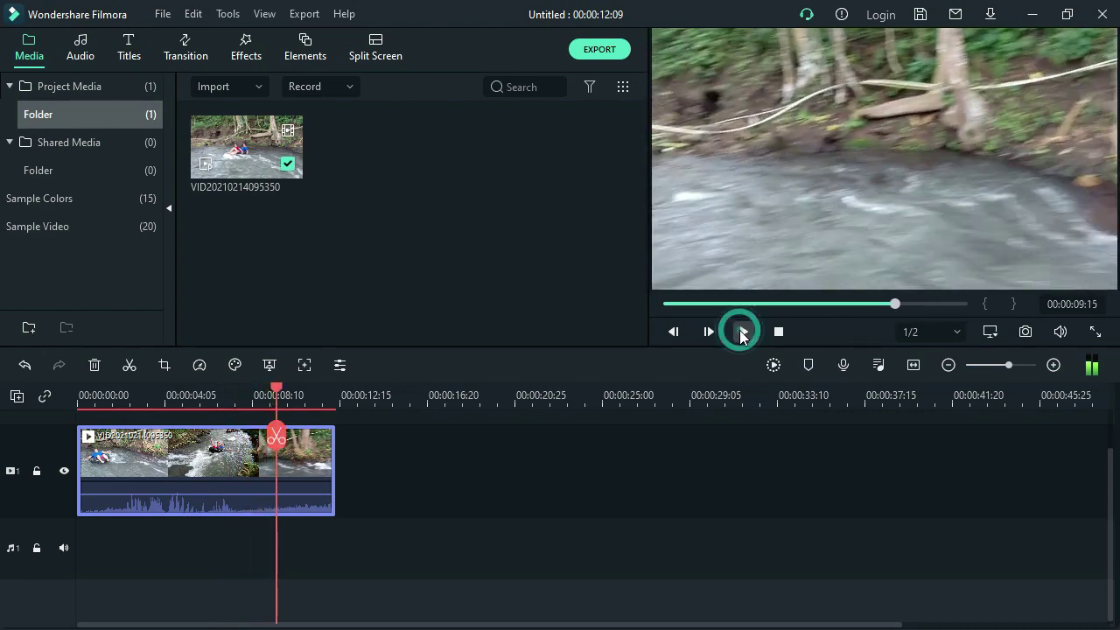
{"action": "left_click_drag", "start_coordinate": [278, 396], "coordinate": [237, 454]}
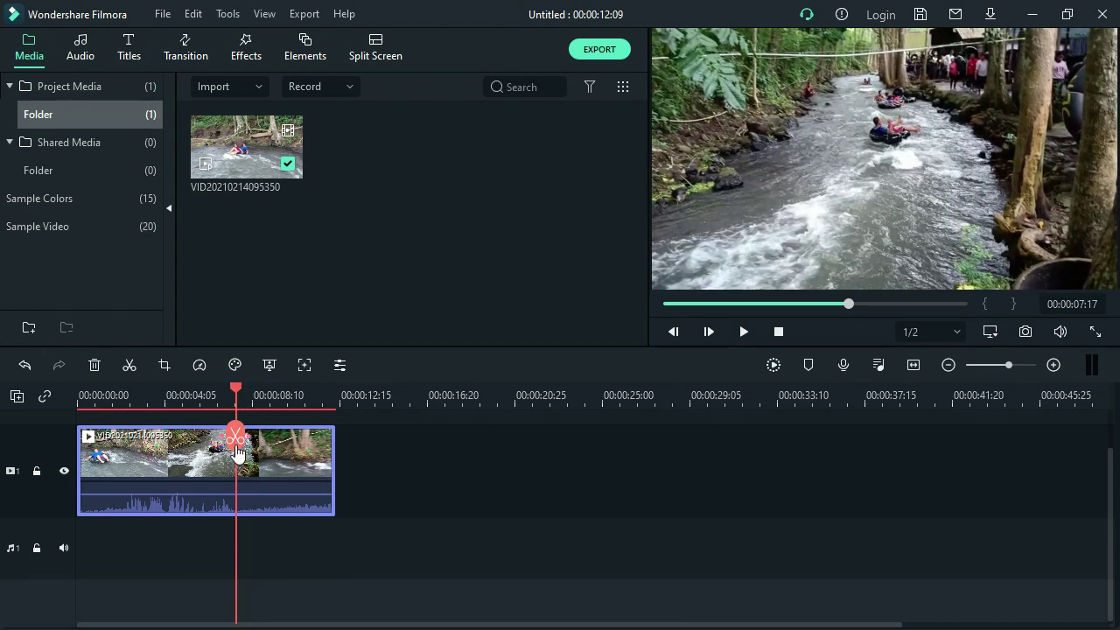
{"action": "left_click", "coordinate": [237, 443]}
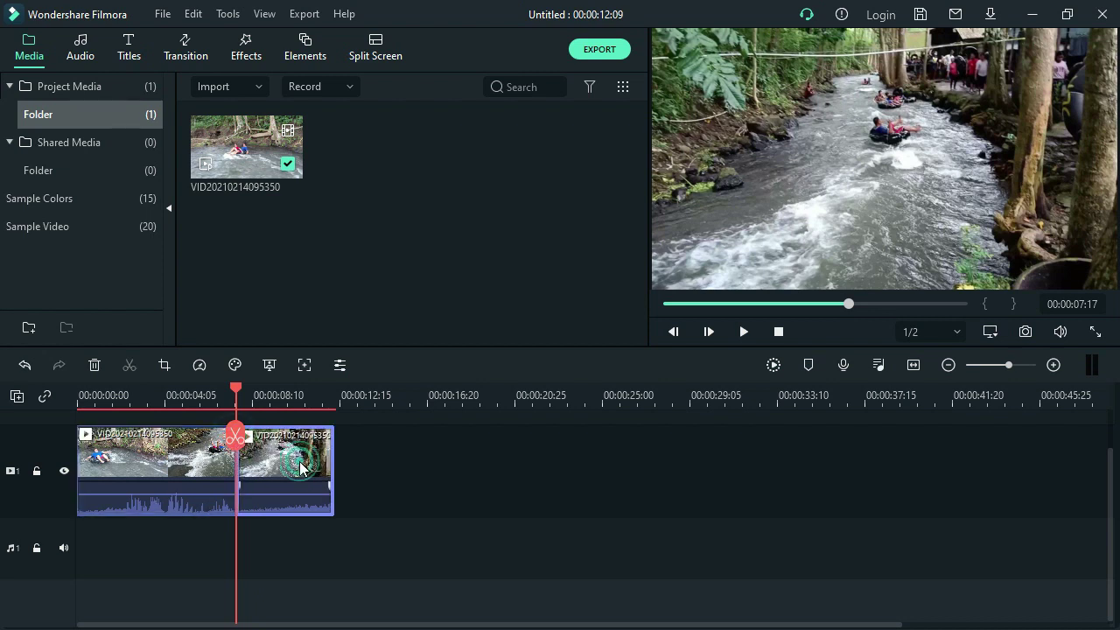
{"action": "key", "text": "Delete"}
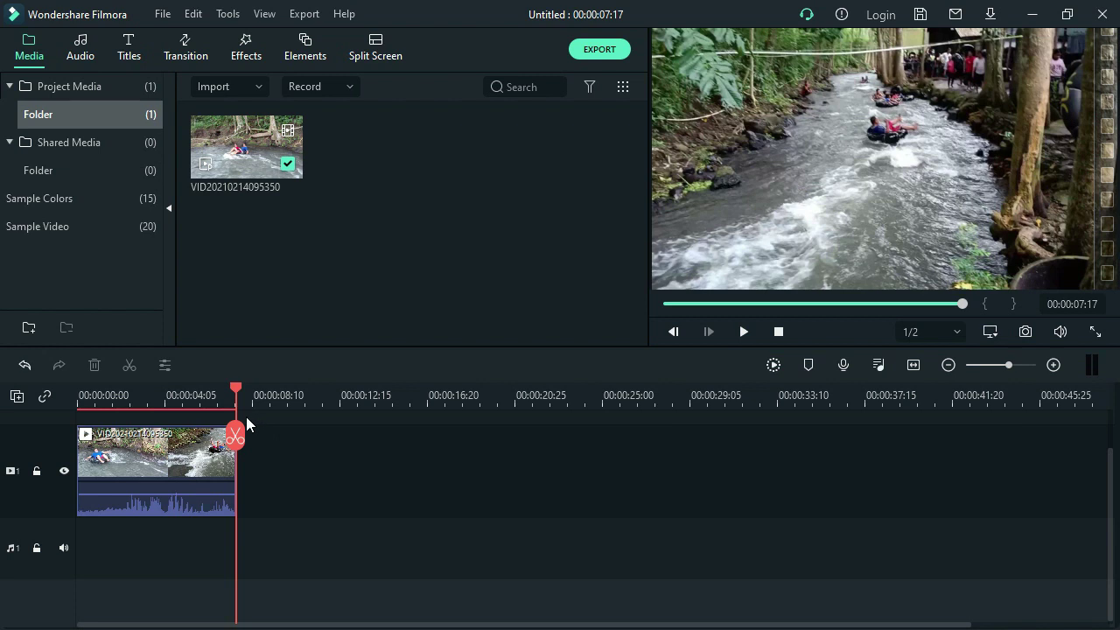
Step: Mute the trimmed river clip's original audio
{"action": "left_click", "coordinate": [173, 473]}
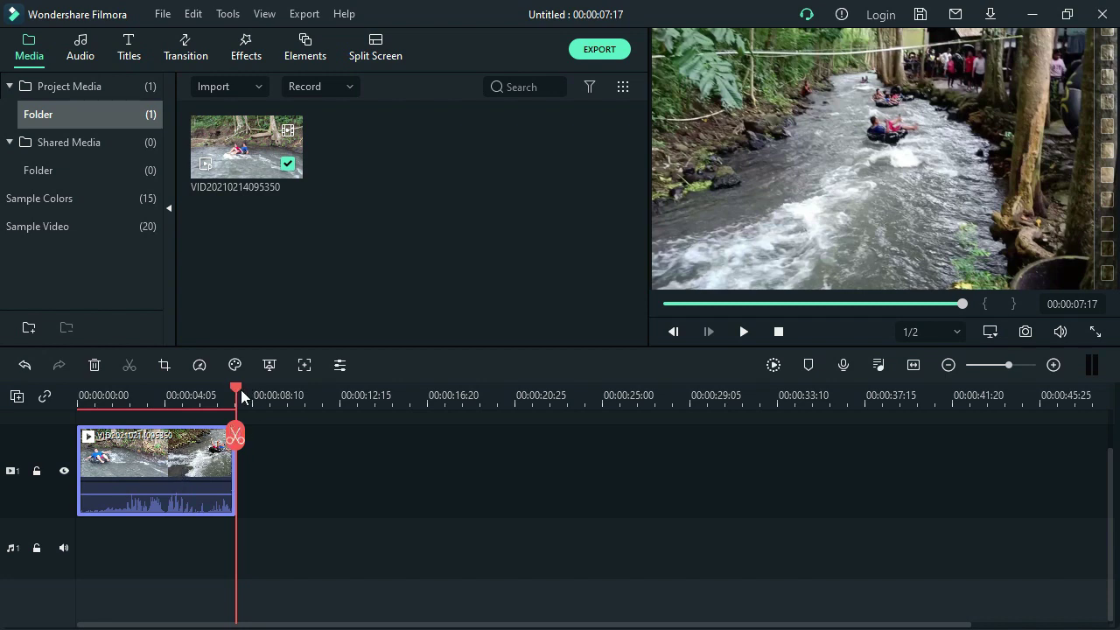
{"action": "left_click", "coordinate": [184, 490]}
{"action": "right_click", "coordinate": [185, 495]}
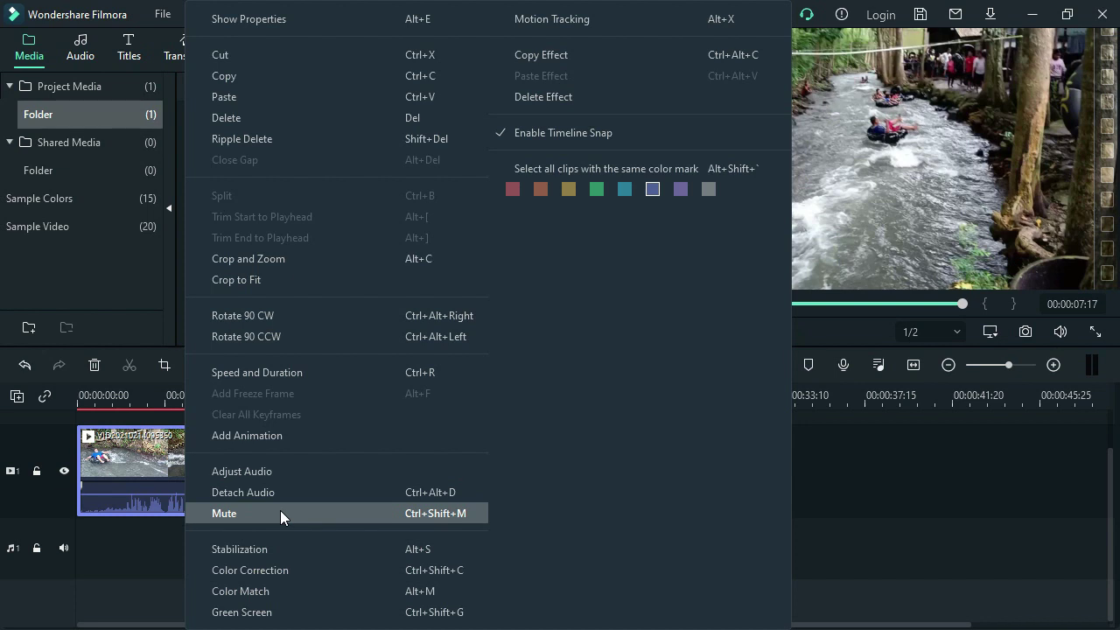
{"action": "left_click", "coordinate": [280, 513]}
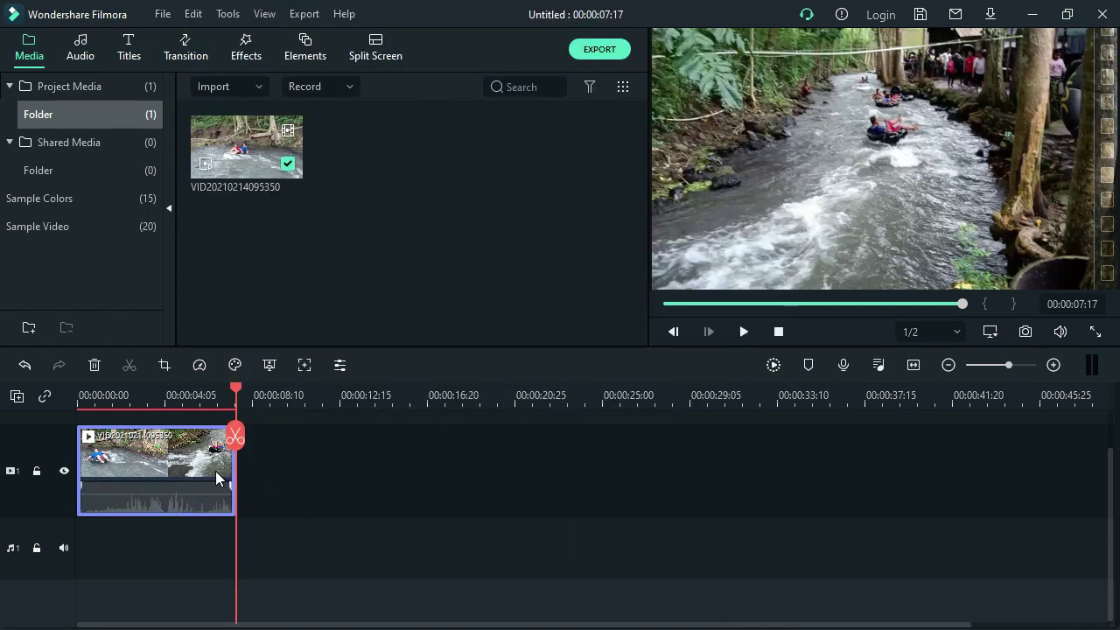
{"action": "right_click", "coordinate": [190, 464]}
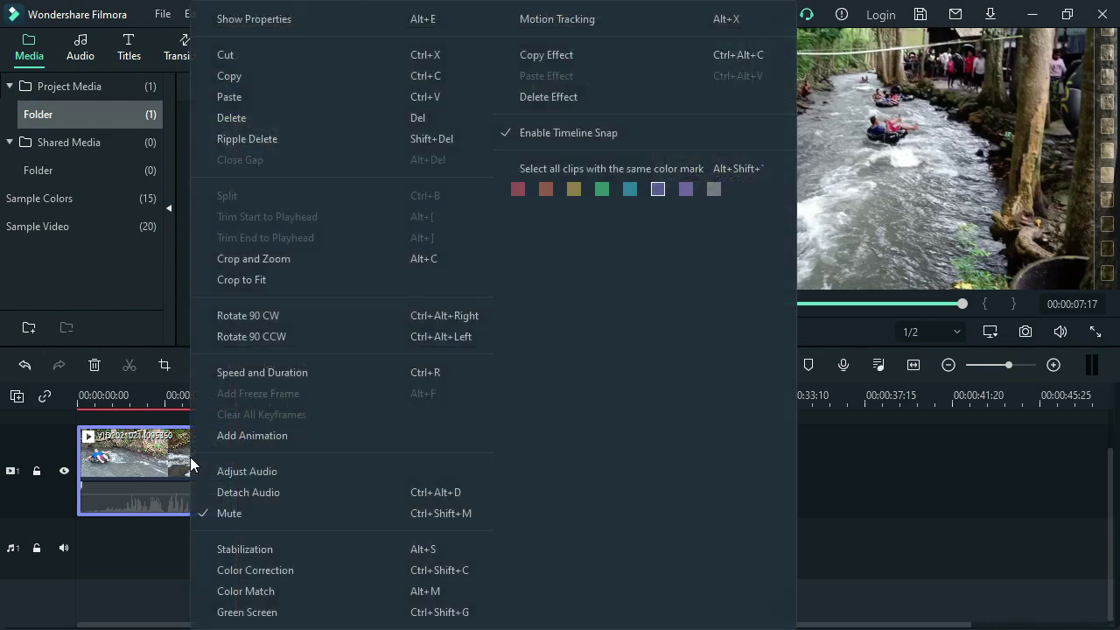
{"action": "left_click", "coordinate": [167, 469]}
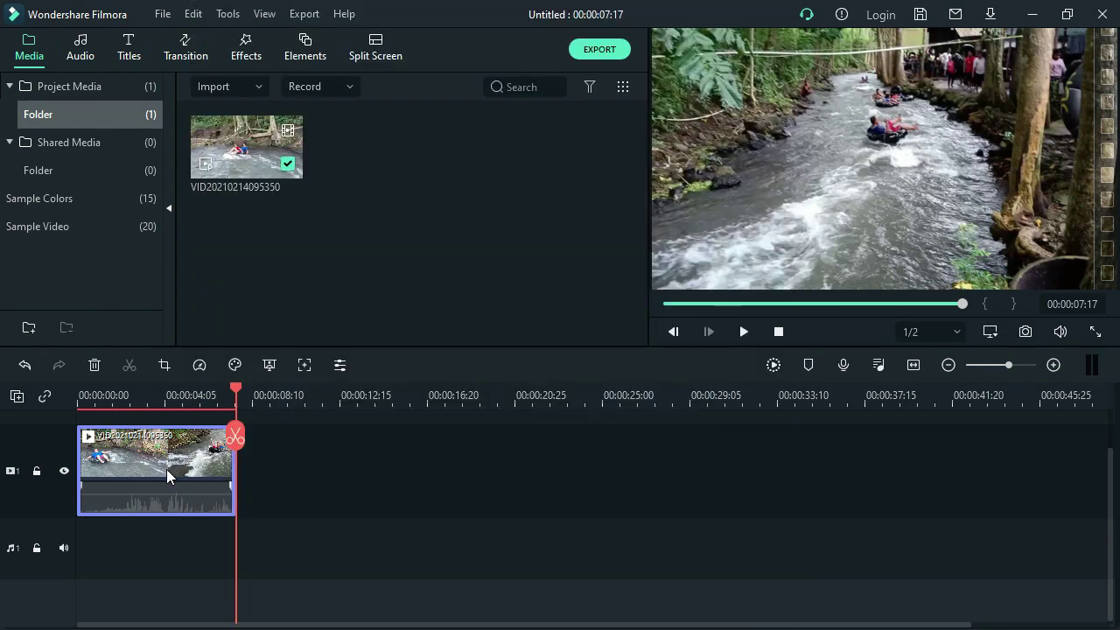
Step: Slow the muted clip down to 0.24x with a custom speed
{"action": "right_click", "coordinate": [166, 470]}
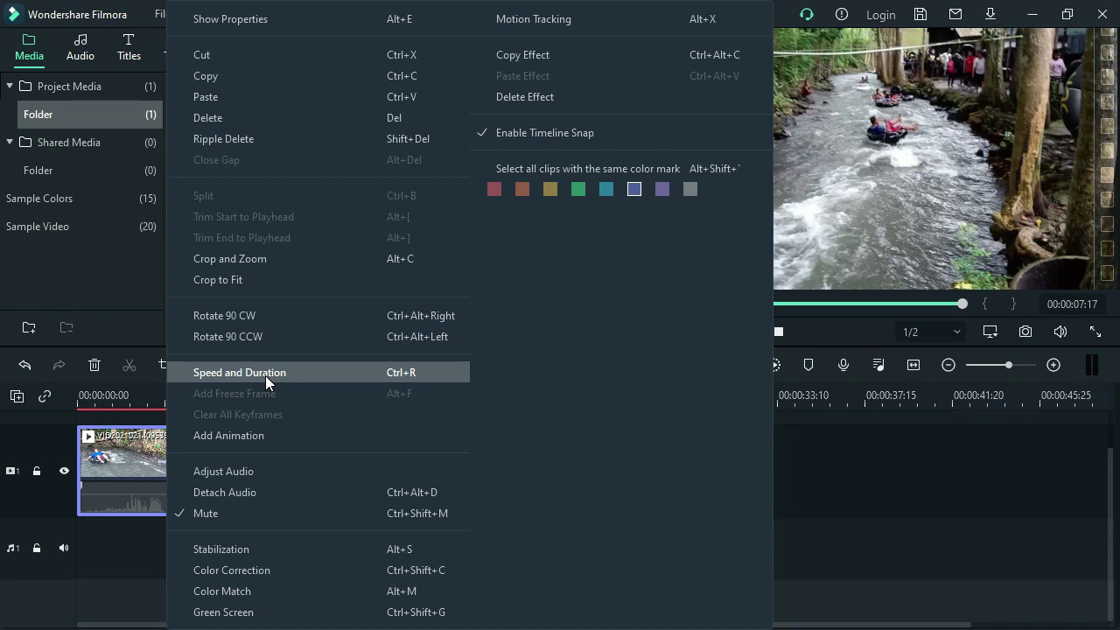
{"action": "key", "text": "Escape"}
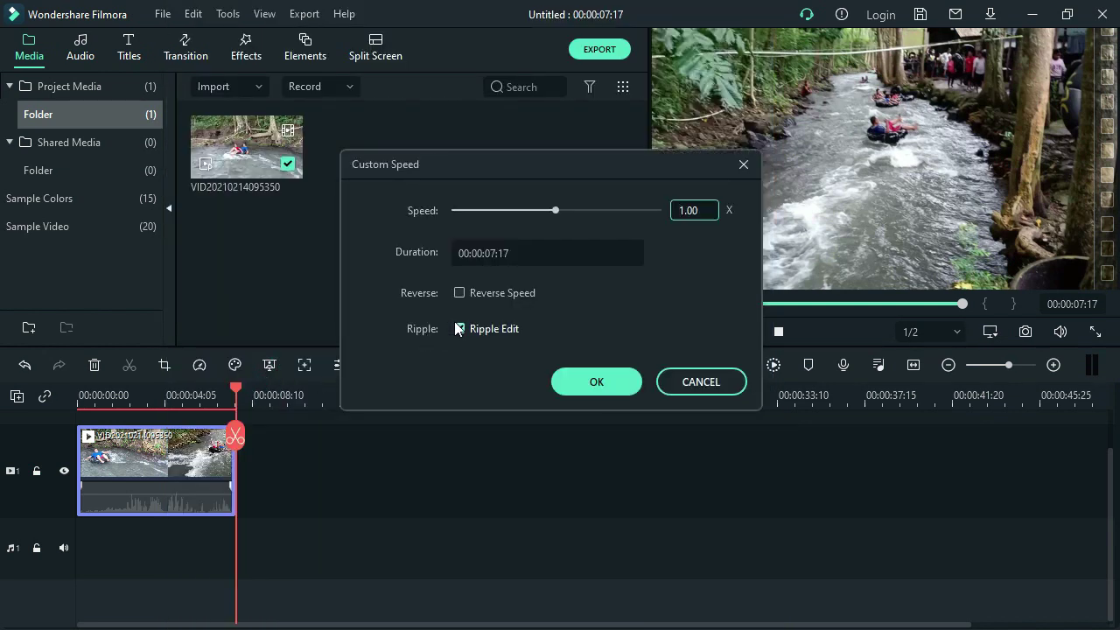
{"action": "left_click_drag", "start_coordinate": [555, 210], "coordinate": [482, 215]}
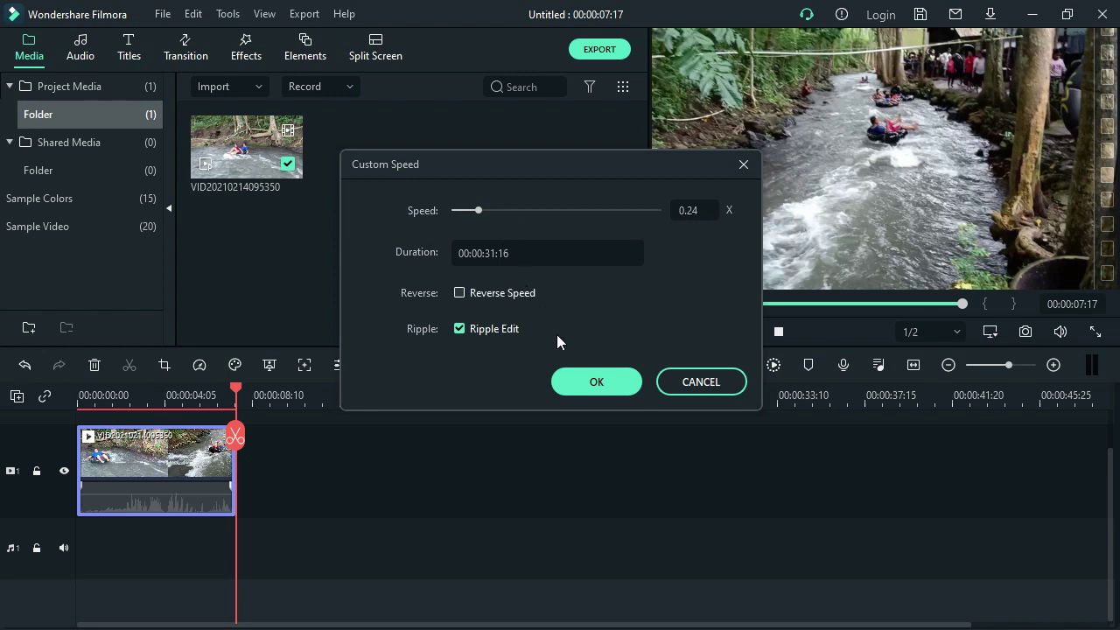
{"action": "left_click", "coordinate": [593, 381]}
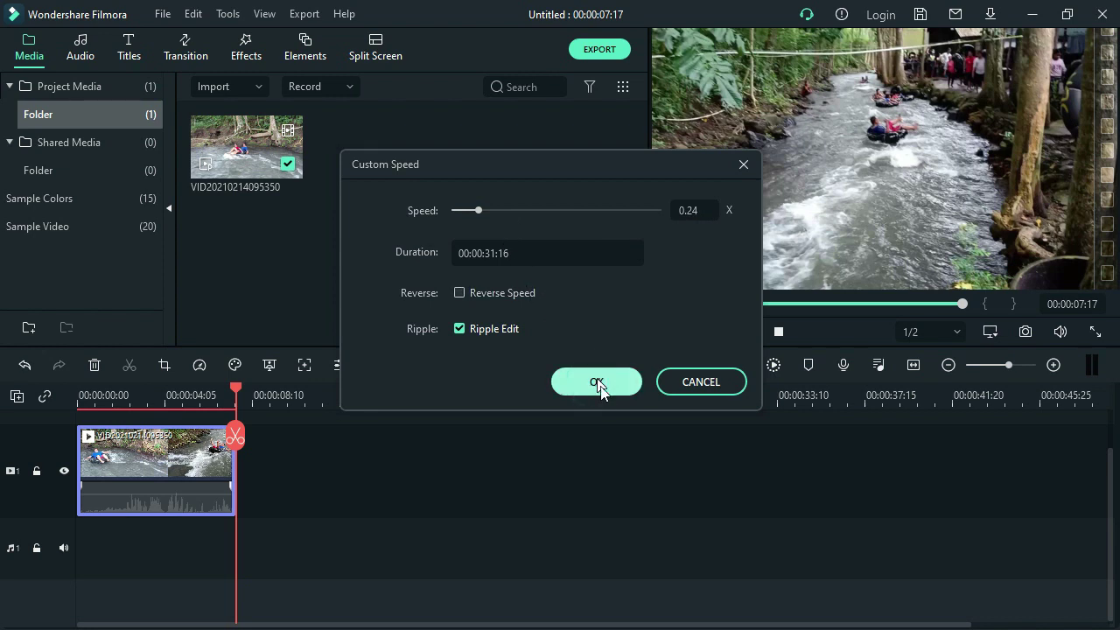
{"action": "left_click", "coordinate": [603, 388]}
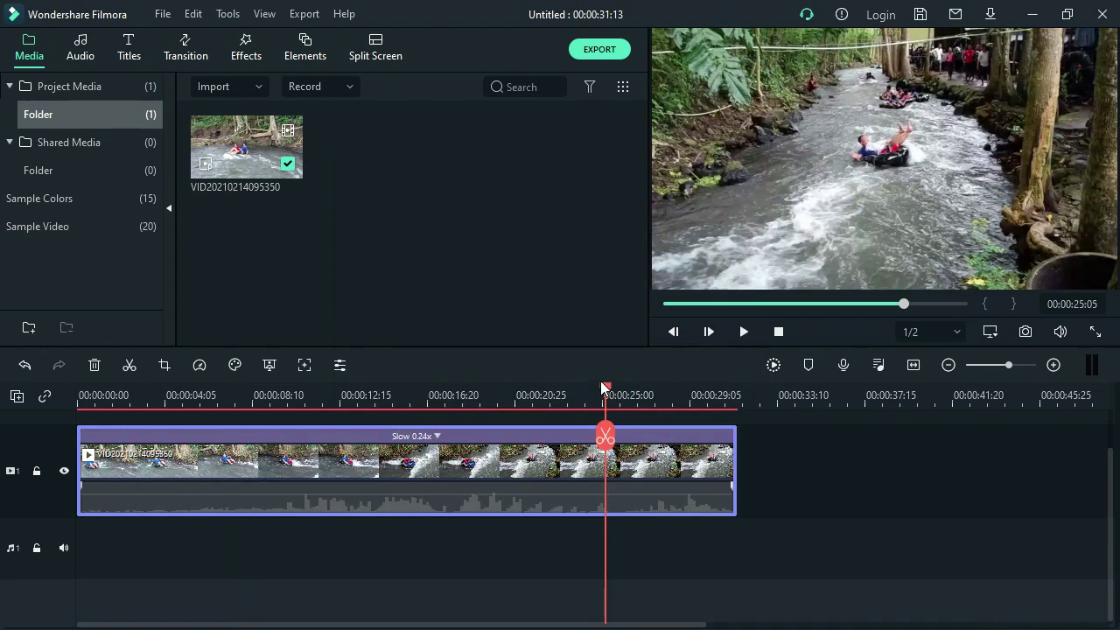
Step: Return the playhead to the start and play the slow-motion clip to review its speed
{"action": "left_click_drag", "start_coordinate": [607, 391], "coordinate": [79, 396]}
{"action": "left_click", "coordinate": [744, 331]}
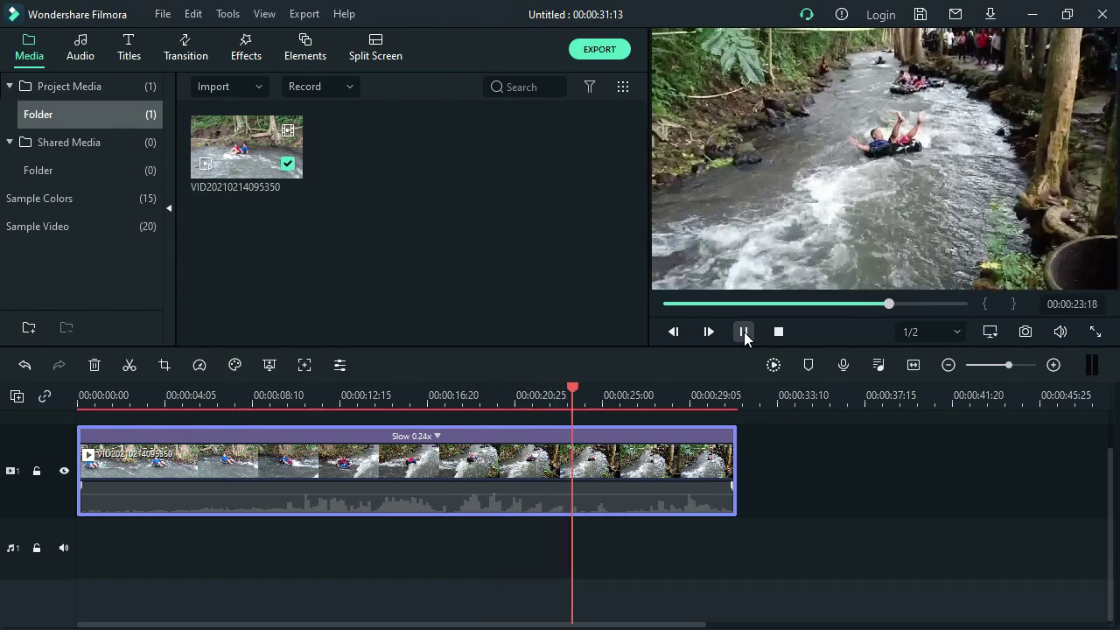
{"action": "left_click", "coordinate": [744, 333]}
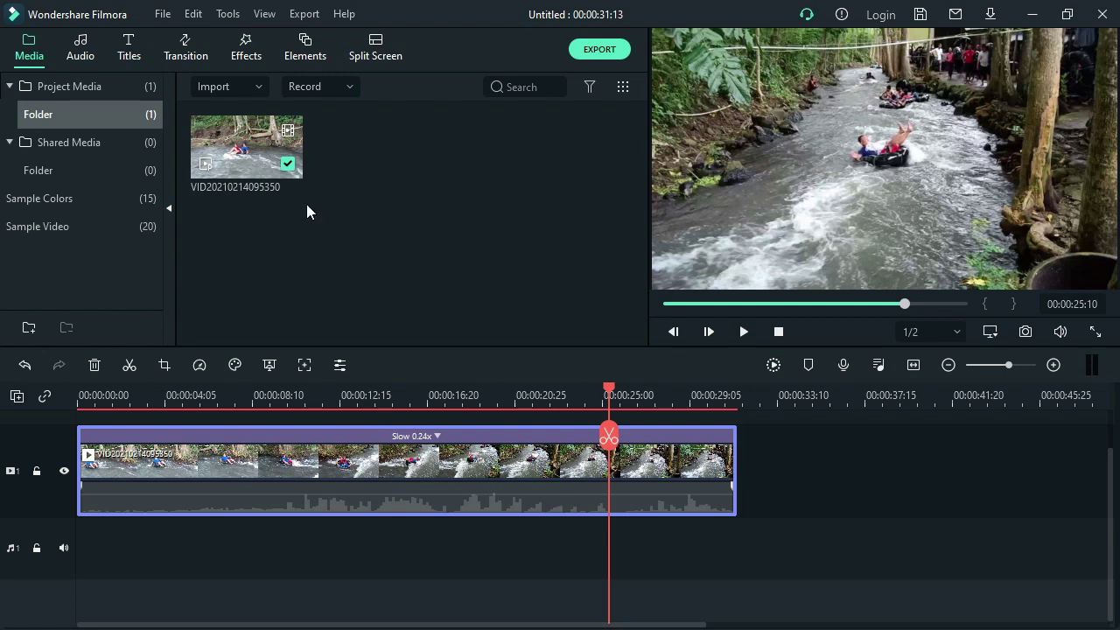
Step: Preview effects from the included library and apply the Metropolis effect to the slow-motion clip
{"action": "left_click", "coordinate": [248, 51]}
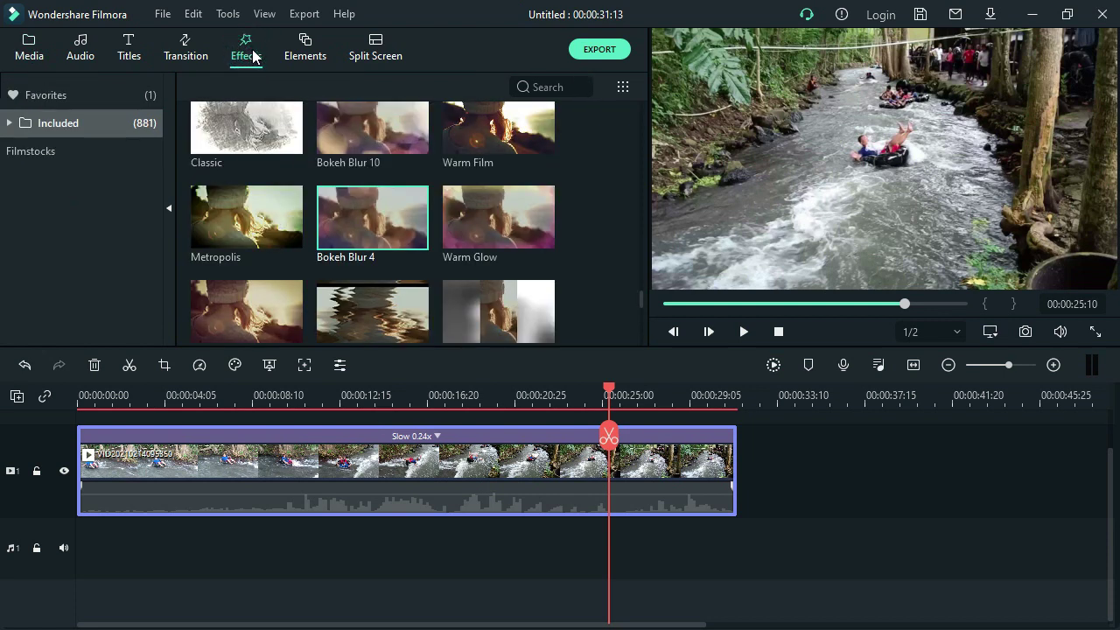
{"action": "mouse_move", "coordinate": [274, 317]}
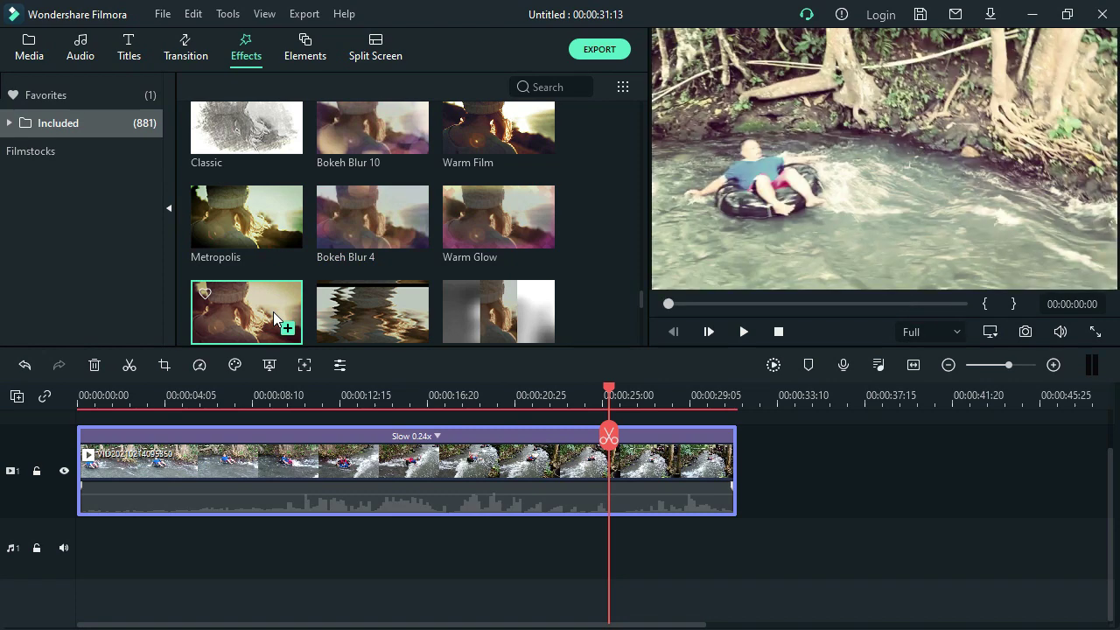
{"action": "scroll", "coordinate": [273, 312], "scroll_direction": "down", "scroll_amount": 5}
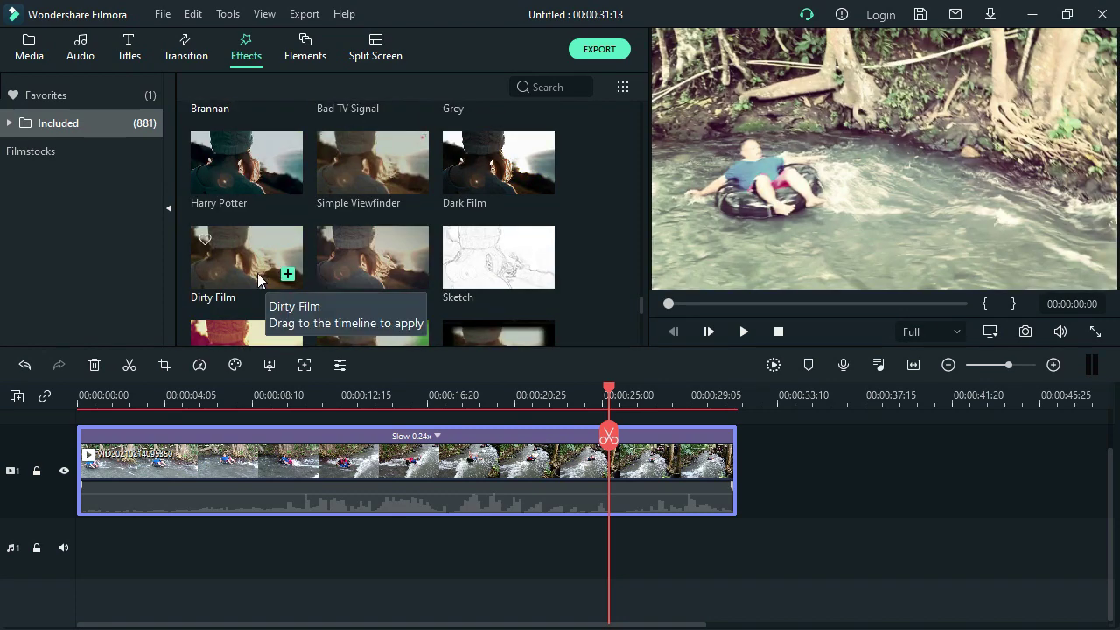
{"action": "scroll", "coordinate": [259, 274], "scroll_direction": "up", "scroll_amount": 5}
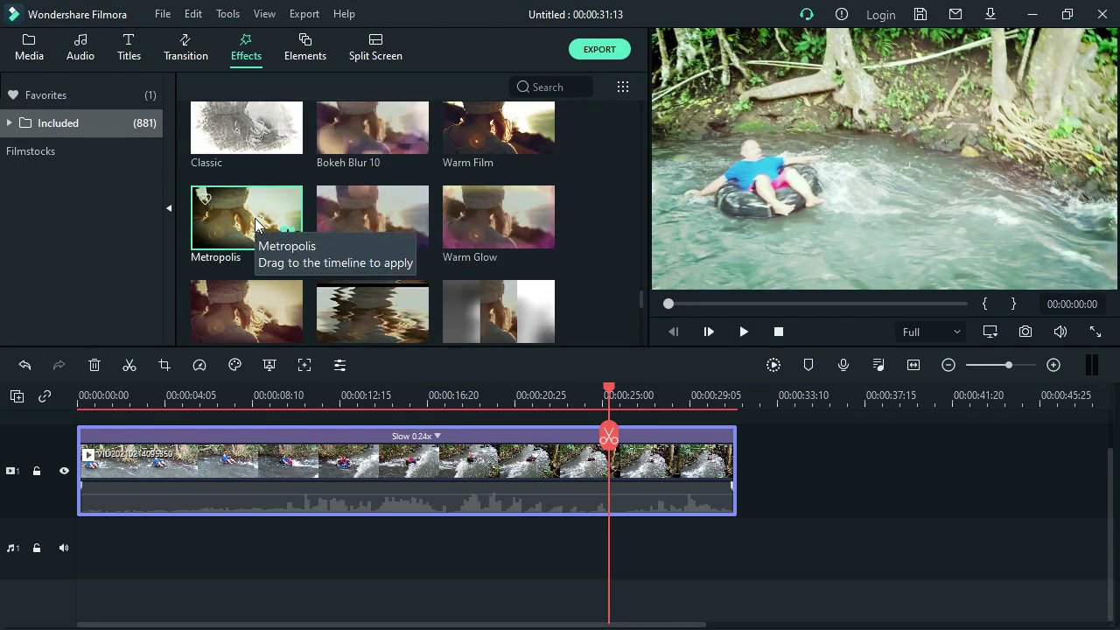
{"action": "left_click_drag", "start_coordinate": [255, 217], "coordinate": [182, 538]}
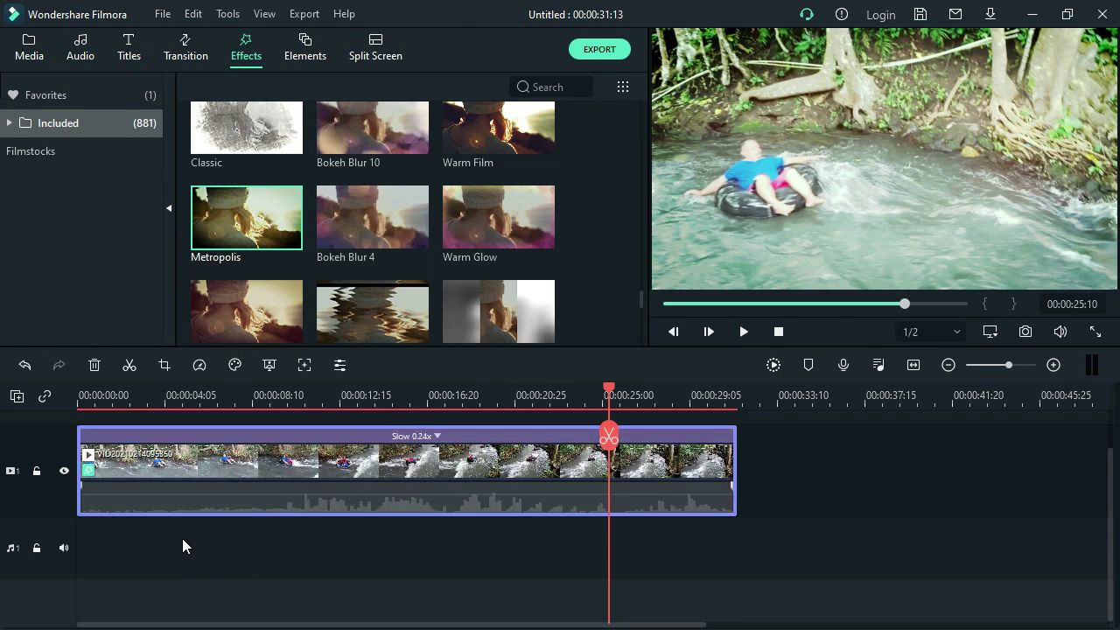
Step: Add a second video track and place a Metropolis effect on it, spanning from about 6 to 24 seconds
{"action": "left_click", "coordinate": [16, 398]}
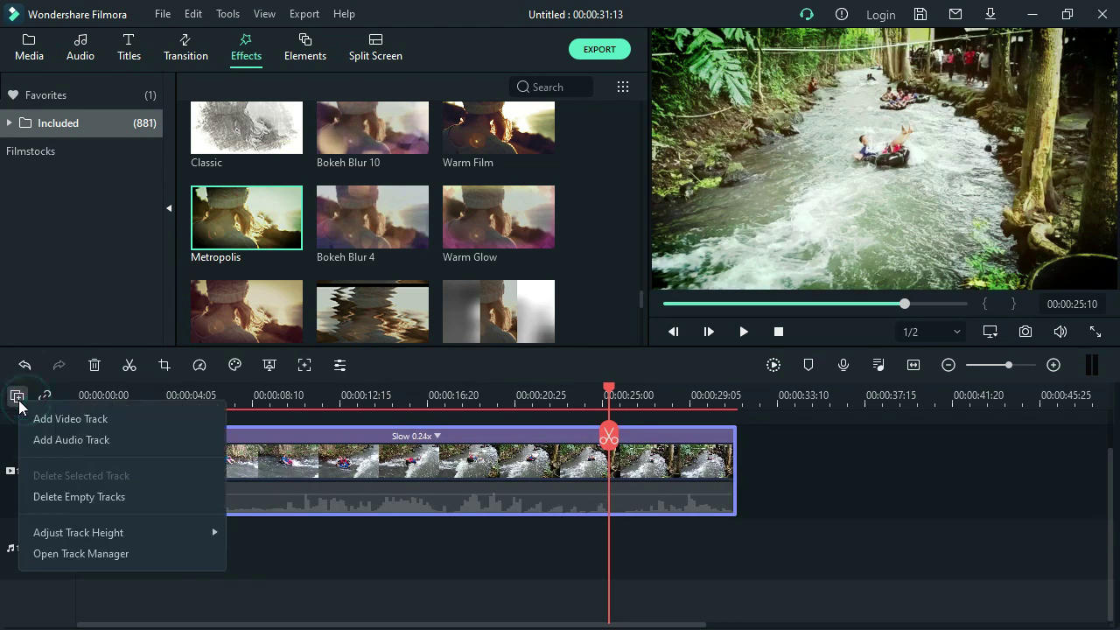
{"action": "left_click", "coordinate": [115, 421]}
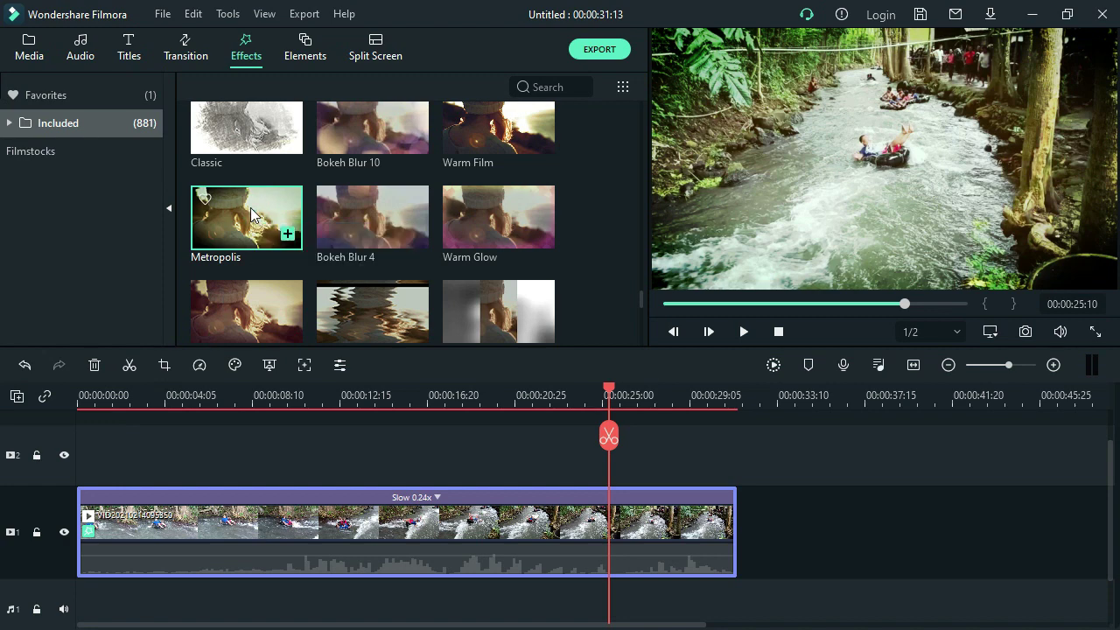
{"action": "left_click_drag", "start_coordinate": [271, 333], "coordinate": [209, 480]}
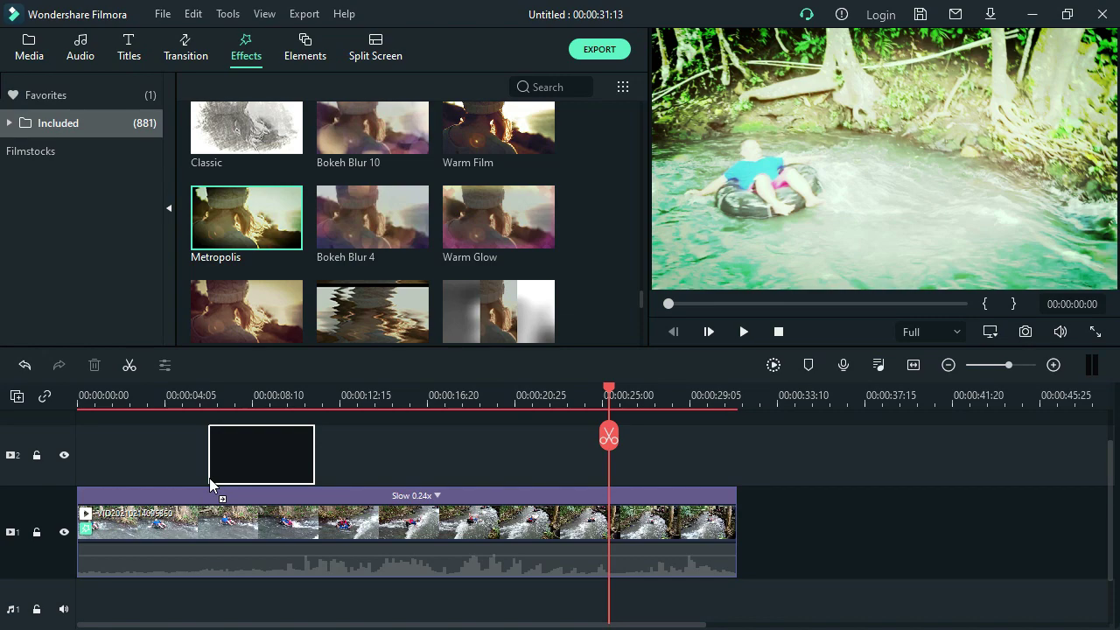
{"action": "left_click_drag", "start_coordinate": [209, 478], "coordinate": [210, 479]}
{"action": "left_click_drag", "start_coordinate": [314, 465], "coordinate": [592, 540]}
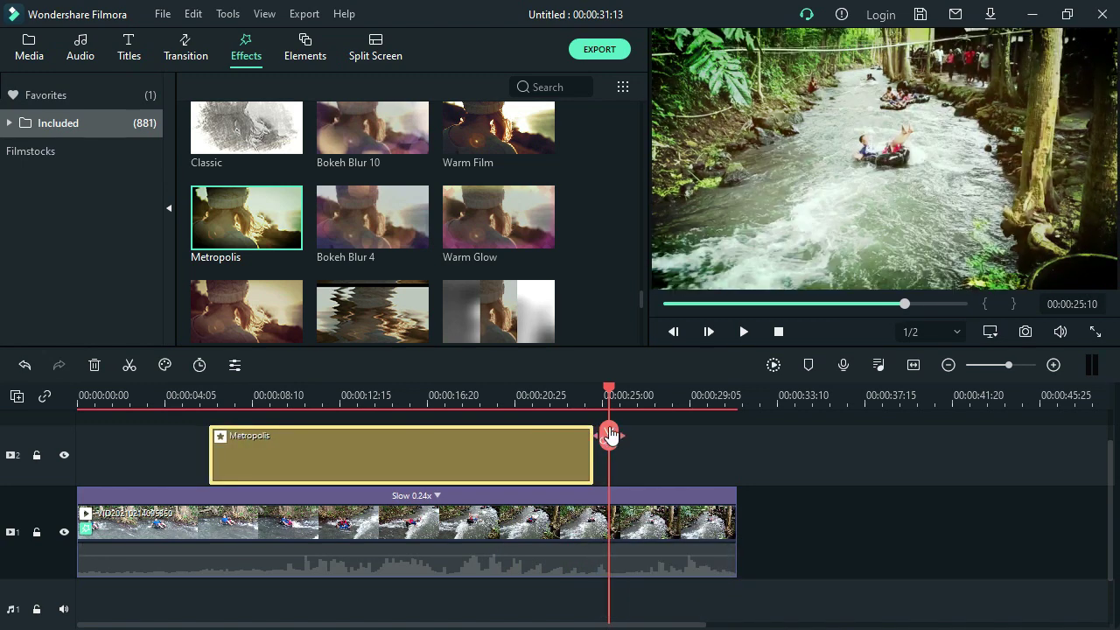
Step: Play the timeline from the start to review the Metropolis effect on the second video track
{"action": "left_click_drag", "start_coordinate": [587, 394], "coordinate": [69, 417]}
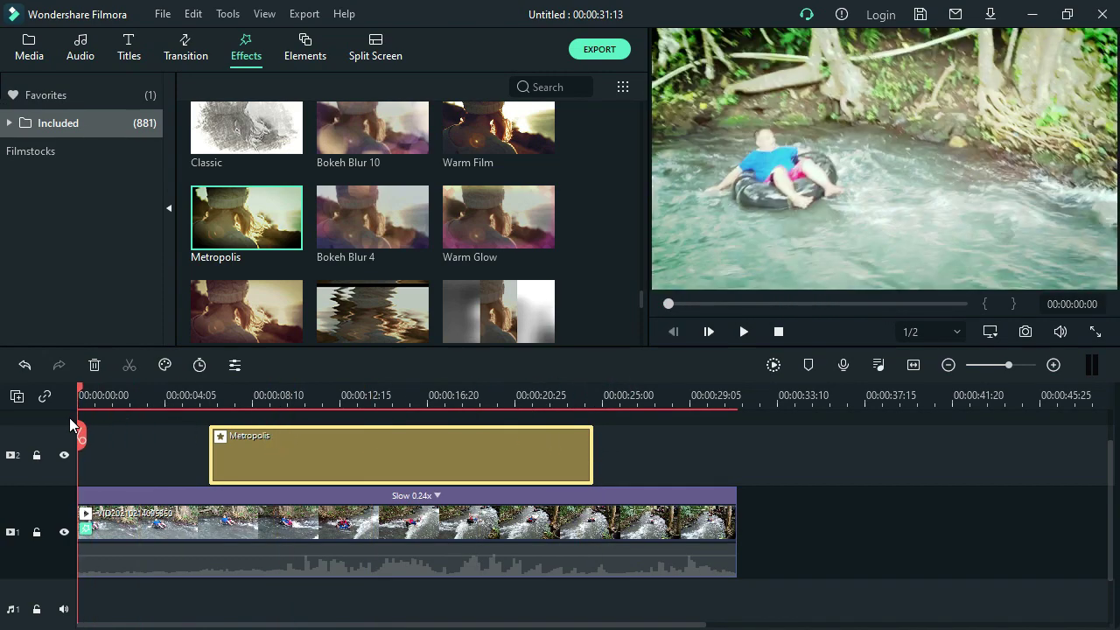
{"action": "left_click", "coordinate": [745, 333]}
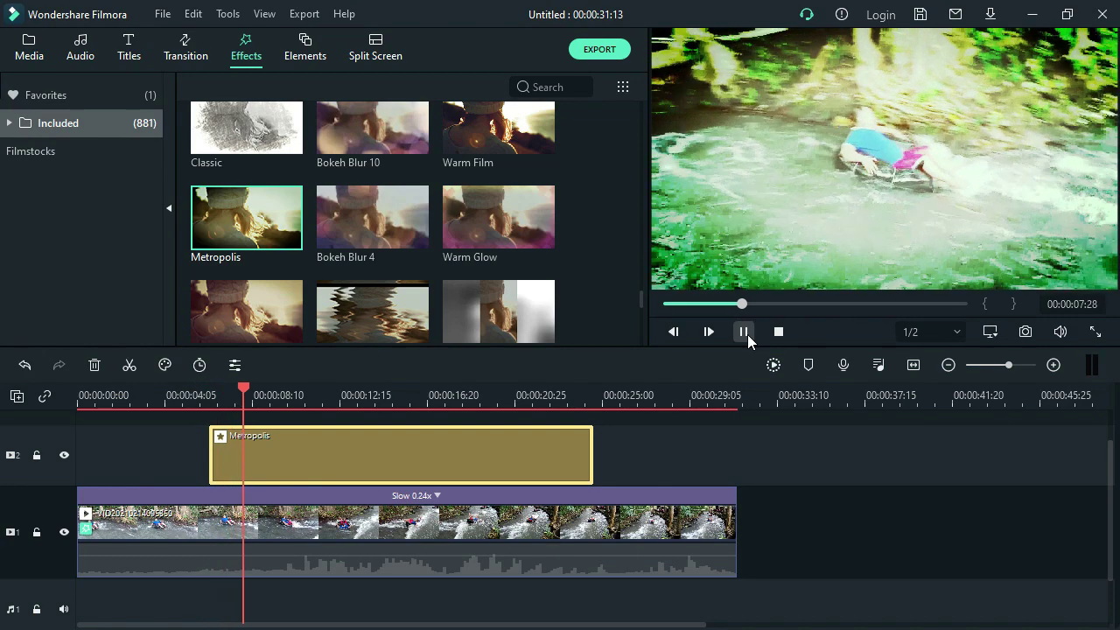
{"action": "left_click", "coordinate": [745, 332]}
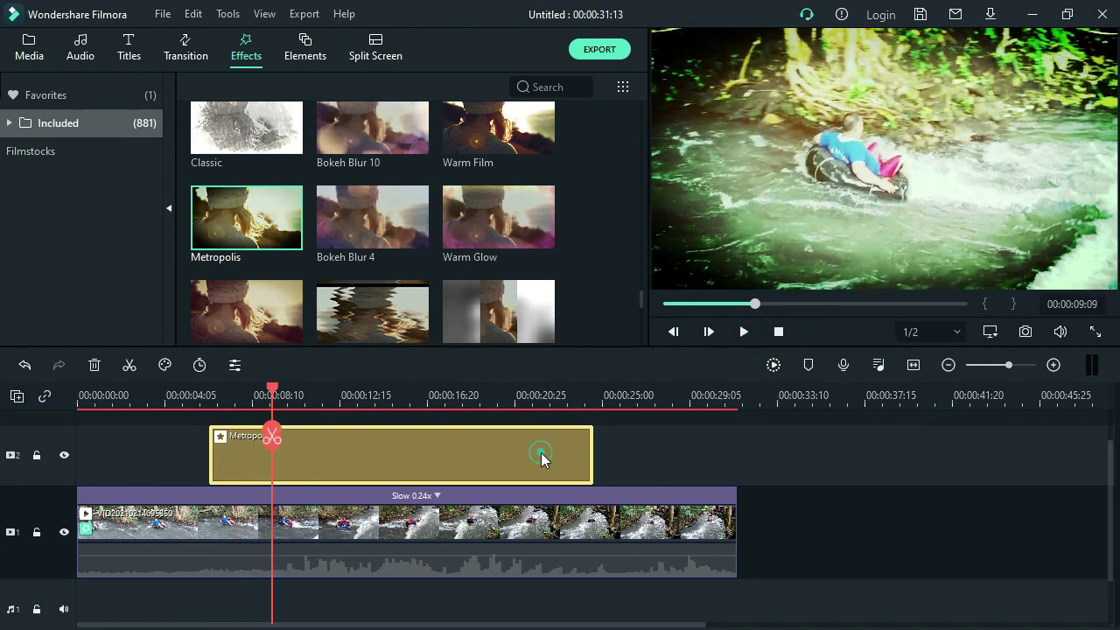
Step: Replace the Metropolis effect on the second video track with Bokeh Blur 4, spanning from about 6 to 27 seconds
{"action": "key", "text": "Delete"}
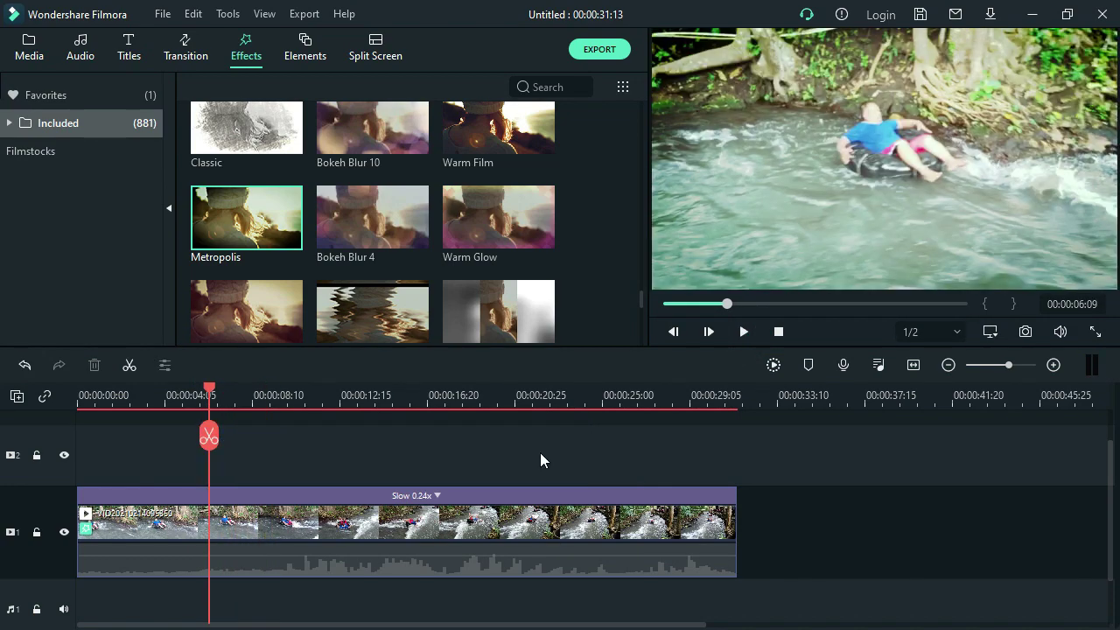
{"action": "left_click", "coordinate": [376, 224]}
{"action": "left_click_drag", "start_coordinate": [377, 224], "coordinate": [275, 472]}
{"action": "left_click", "coordinate": [744, 332]}
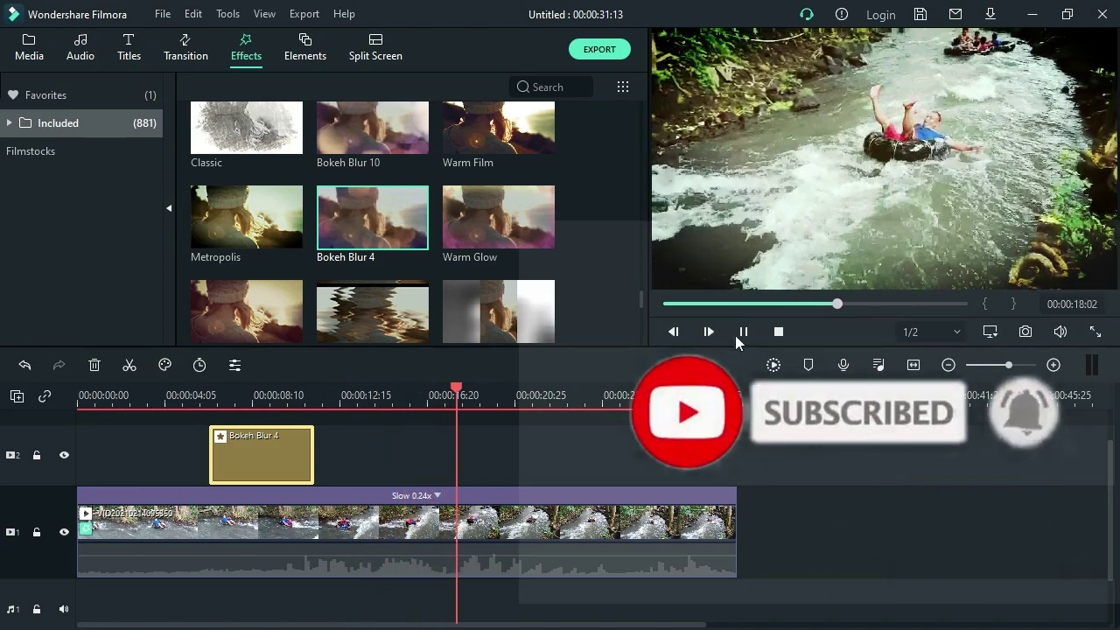
{"action": "left_click", "coordinate": [743, 332]}
{"action": "left_click_drag", "start_coordinate": [312, 459], "coordinate": [641, 515]}
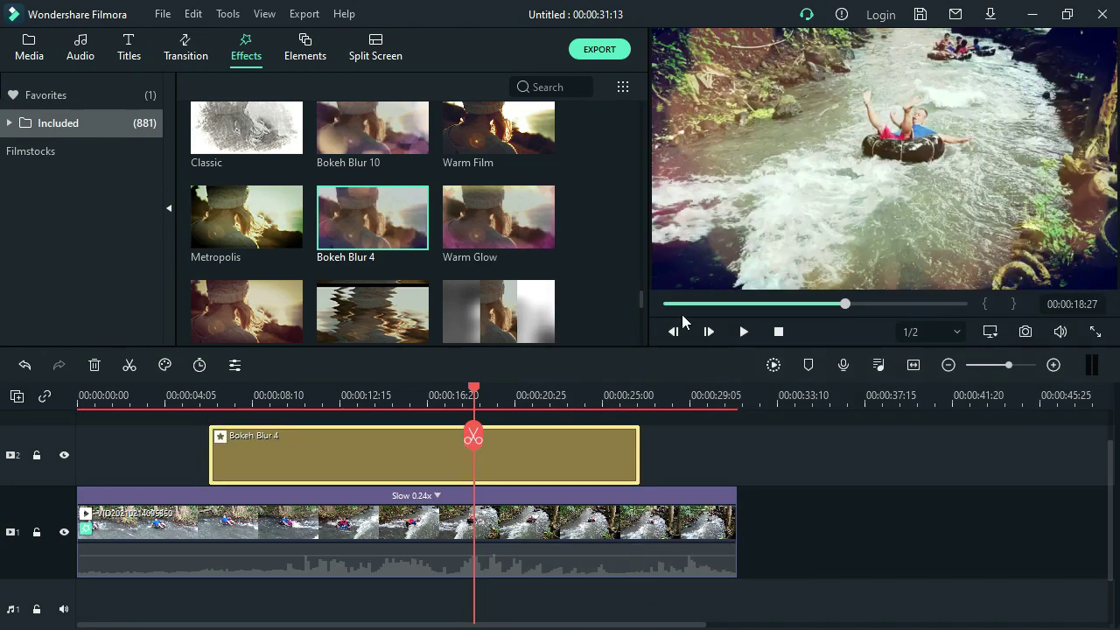
Step: Play the video from the beginning to review the Bokeh Blur 4 effect
{"action": "left_click", "coordinate": [668, 304]}
{"action": "left_click", "coordinate": [742, 332]}
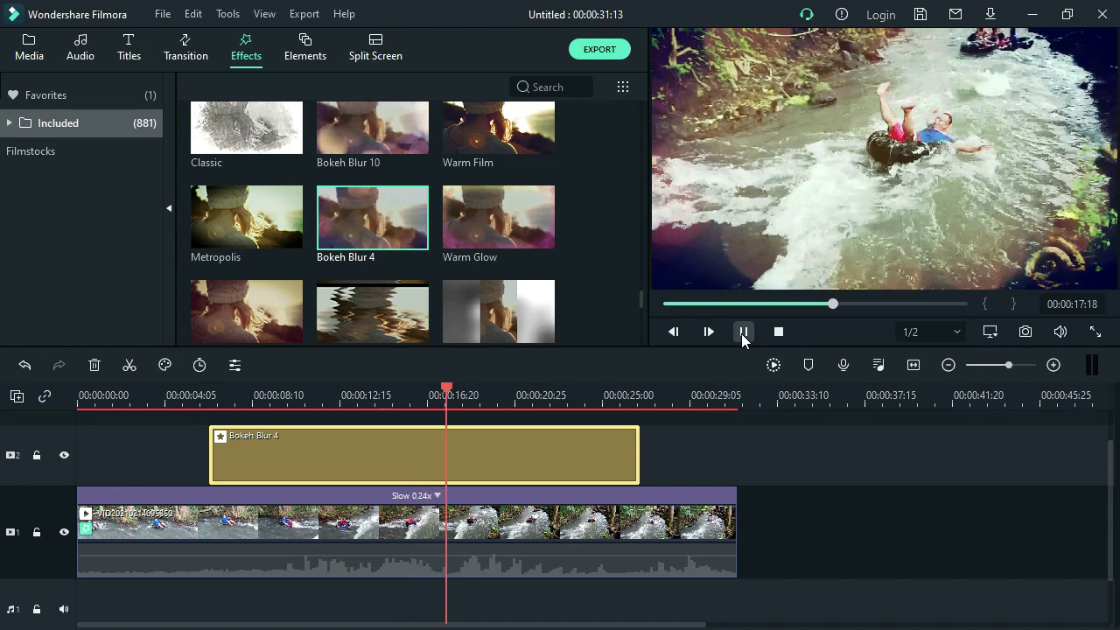
{"action": "left_click", "coordinate": [742, 332]}
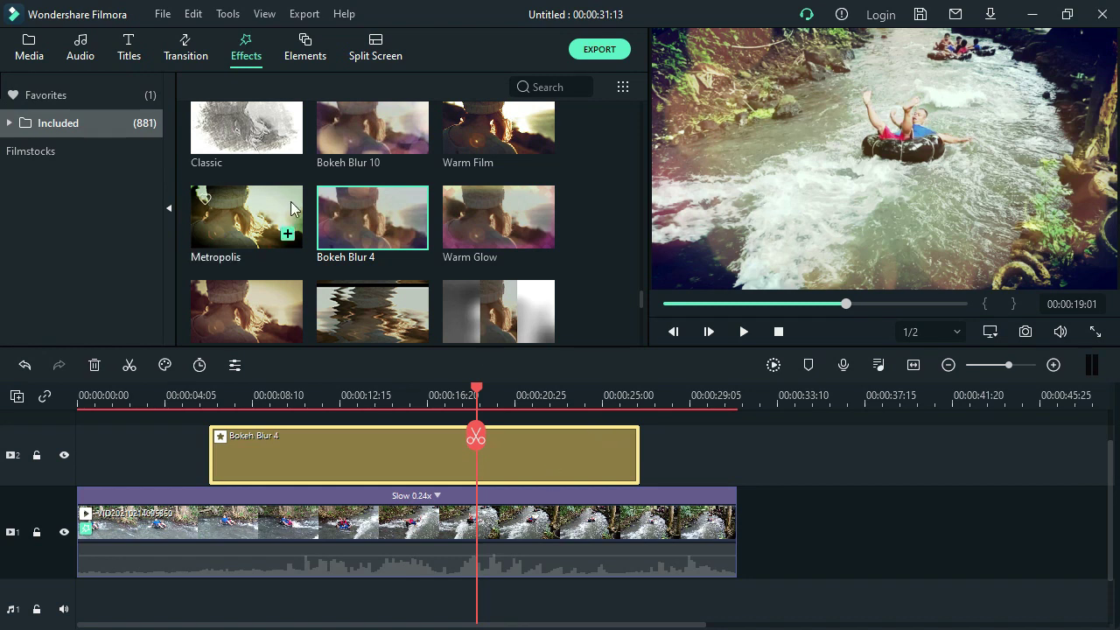
Step: Add Corporate Titles Pack Title 04 on a third video track, matching the span of the Bokeh Blur 4 effect
{"action": "left_click", "coordinate": [130, 56]}
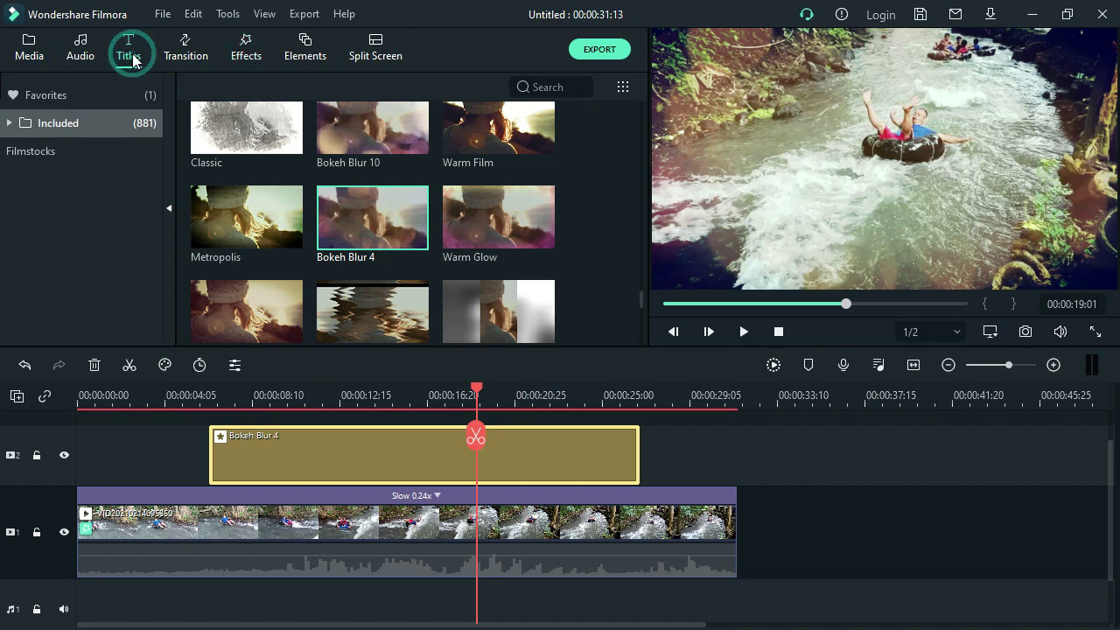
{"action": "scroll", "coordinate": [460, 223], "scroll_direction": "up", "scroll_amount": 3}
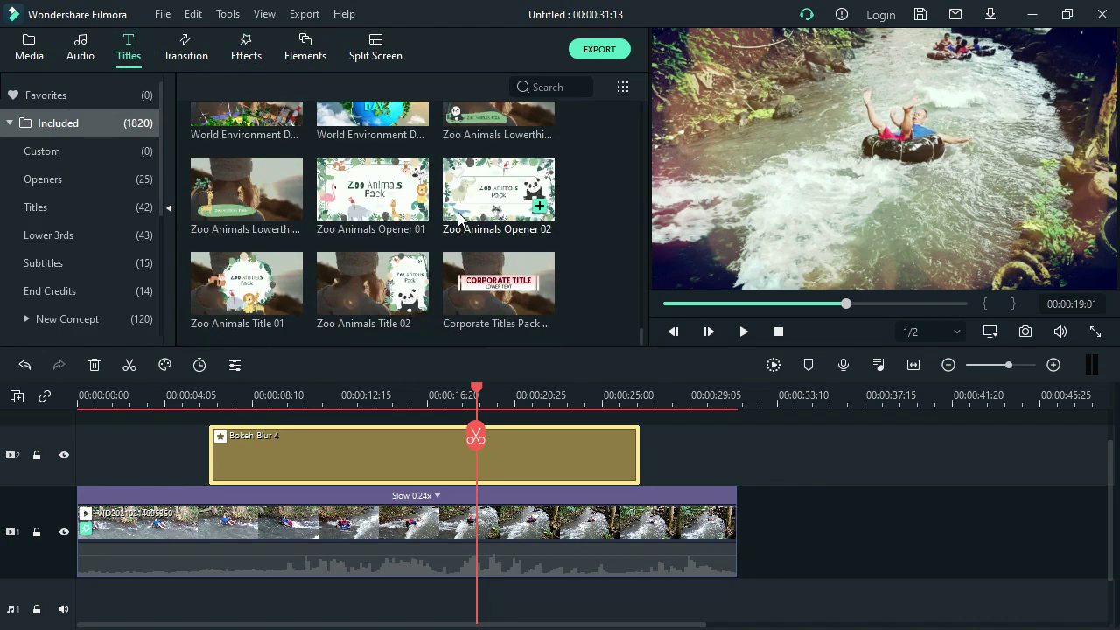
{"action": "scroll", "coordinate": [500, 250], "scroll_direction": "up", "scroll_amount": 2}
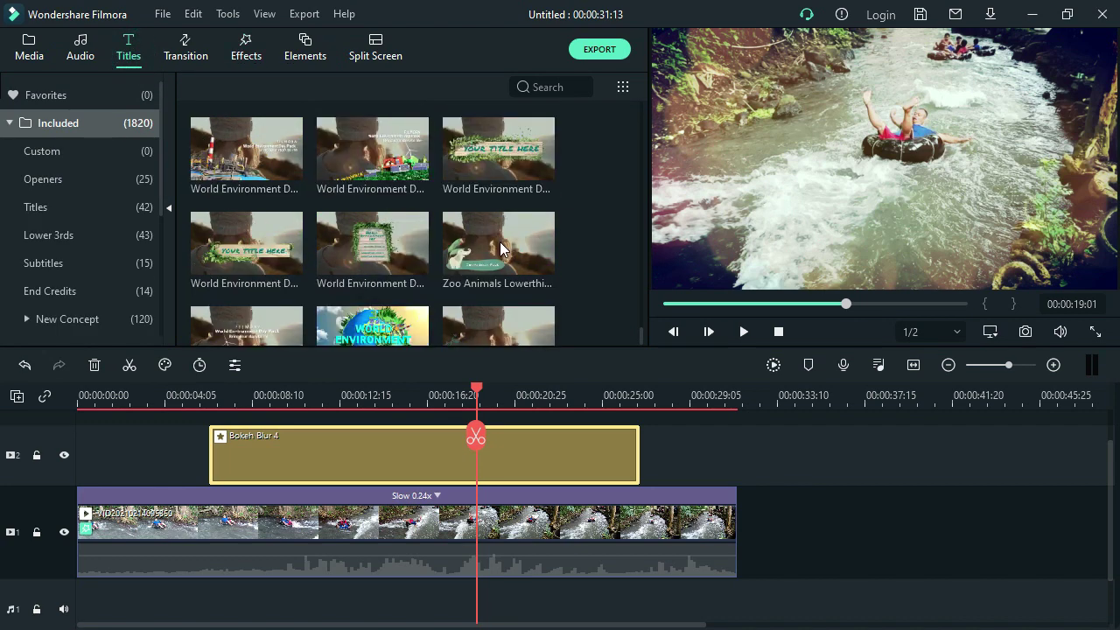
{"action": "scroll", "coordinate": [446, 270], "scroll_direction": "down", "scroll_amount": 3}
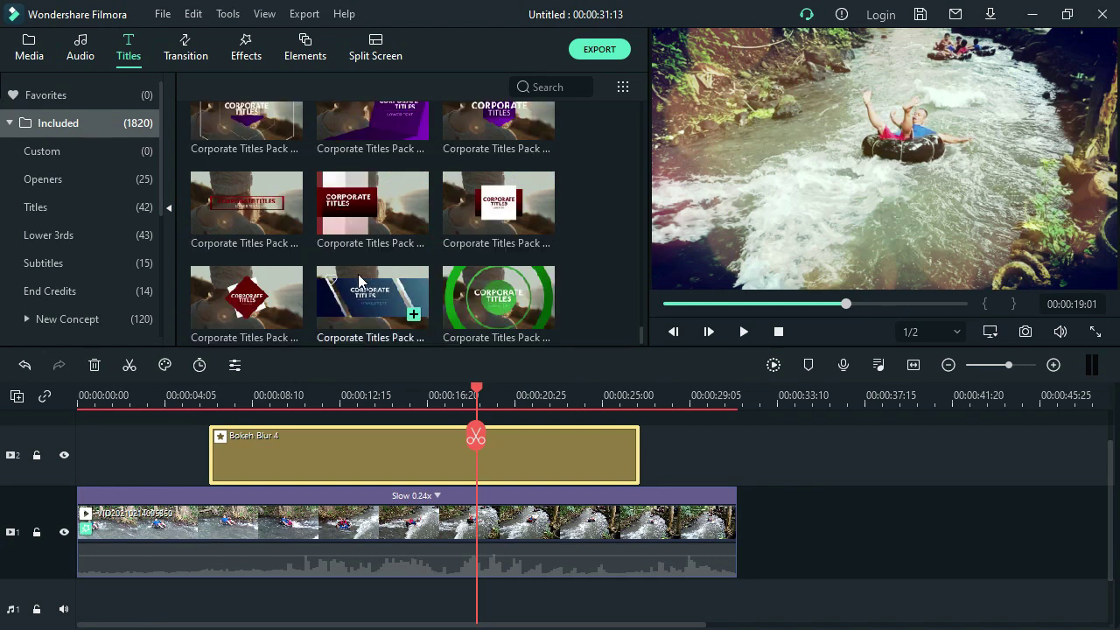
{"action": "scroll", "coordinate": [361, 279], "scroll_direction": "up", "scroll_amount": 4}
{"action": "scroll", "coordinate": [360, 280], "scroll_direction": "up", "scroll_amount": 3}
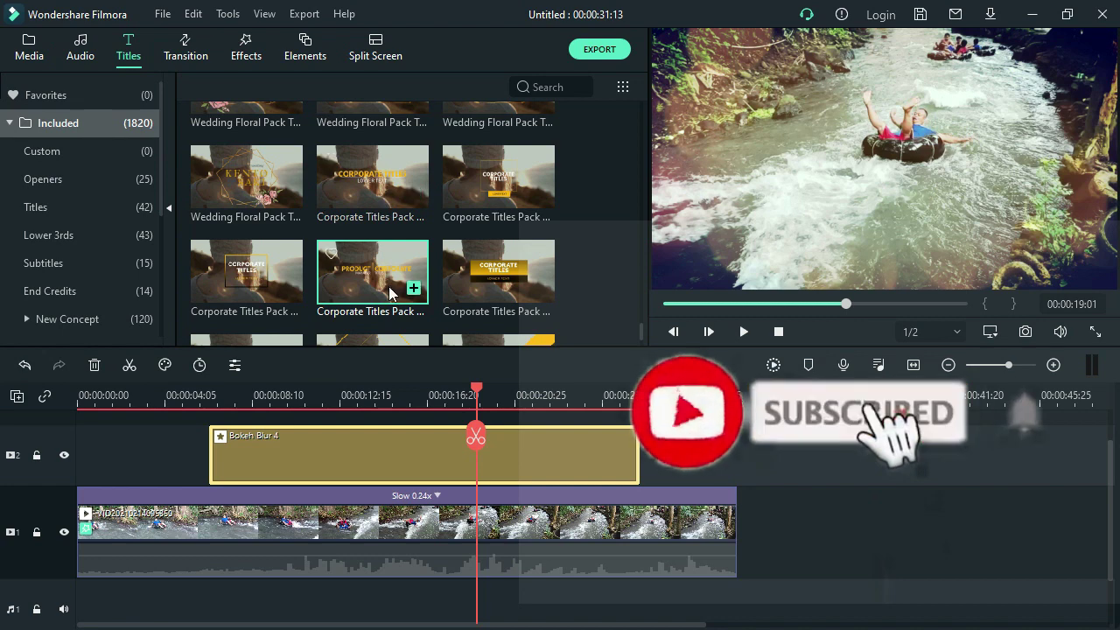
{"action": "mouse_move", "coordinate": [378, 281]}
{"action": "left_mouse_down"}
{"action": "mouse_move", "coordinate": [387, 343]}
{"action": "mouse_move", "coordinate": [375, 415]}
{"action": "mouse_move", "coordinate": [317, 465]}
{"action": "mouse_move", "coordinate": [264, 477]}
{"action": "mouse_move", "coordinate": [341, 462]}
{"action": "mouse_move", "coordinate": [634, 508]}
{"action": "left_mouse_up"}
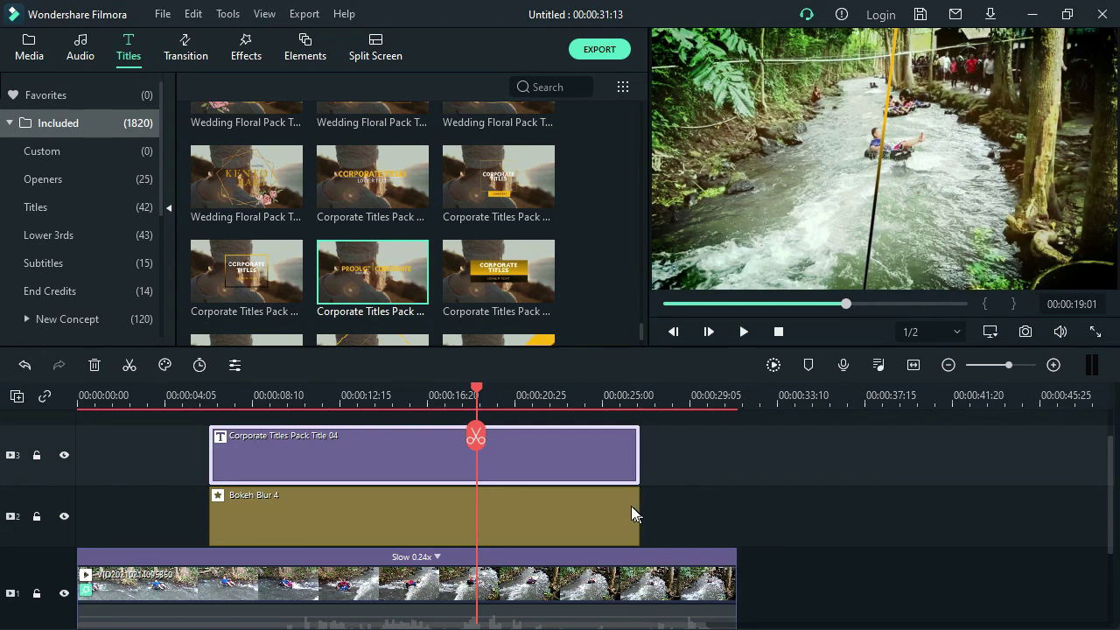
Step: Play the timeline from about 4 seconds to review the title animation over the clip
{"action": "left_click_drag", "start_coordinate": [478, 395], "coordinate": [208, 437]}
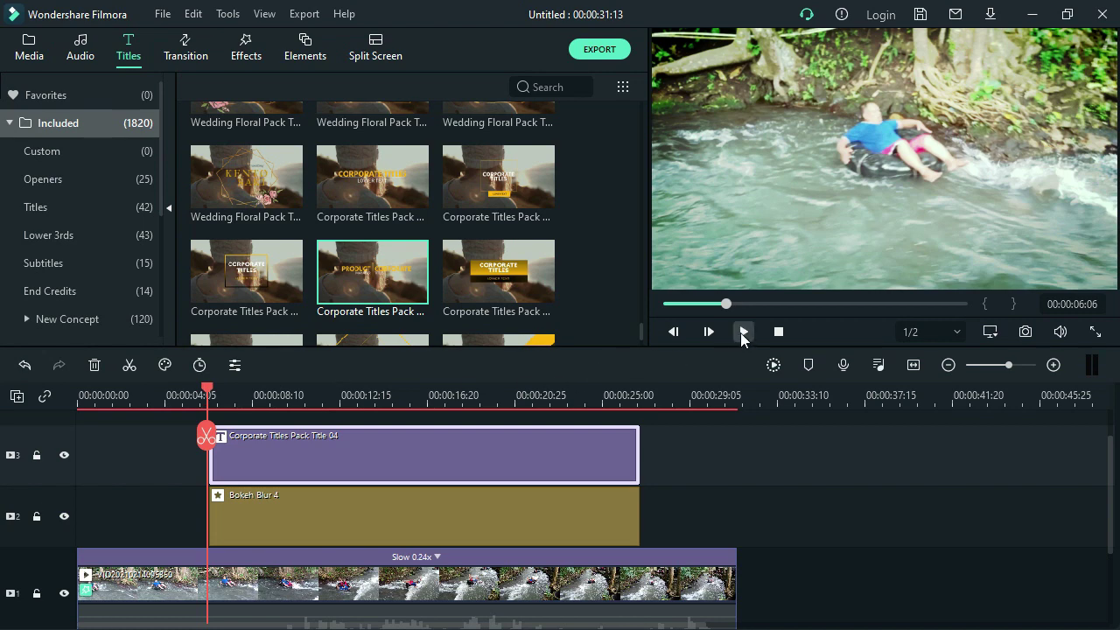
{"action": "left_click_drag", "start_coordinate": [206, 394], "coordinate": [161, 395]}
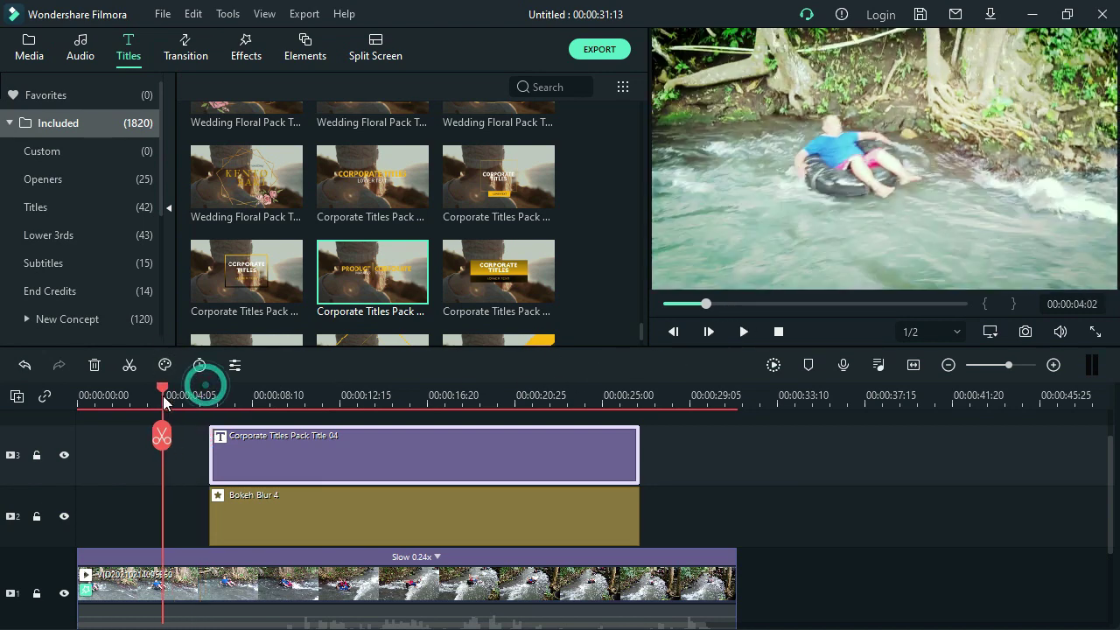
{"action": "left_click", "coordinate": [741, 332]}
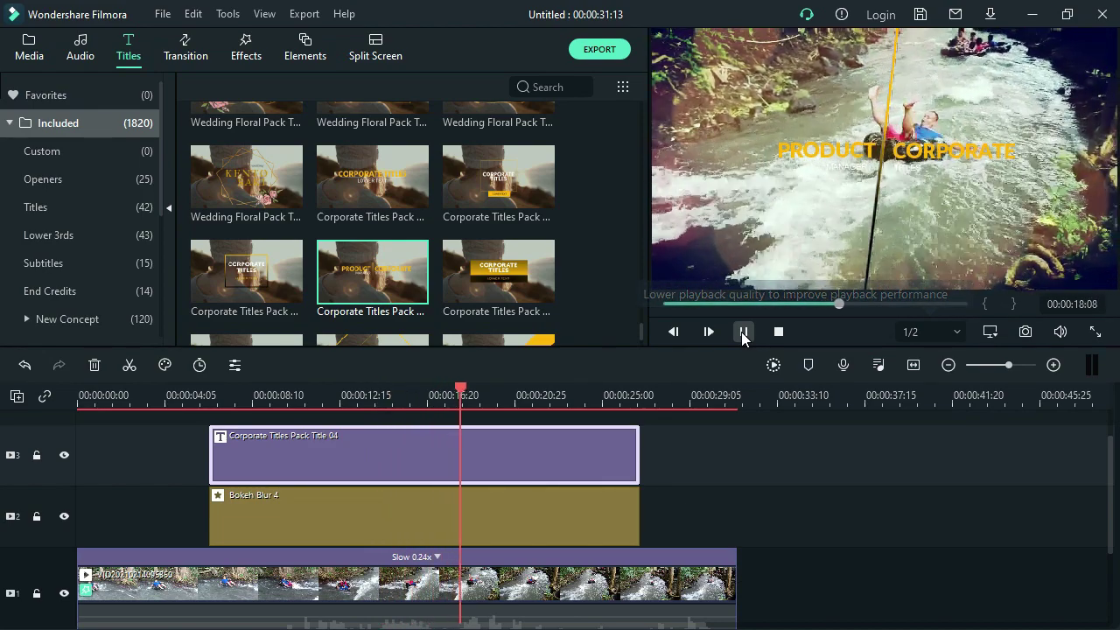
{"action": "left_click", "coordinate": [742, 334]}
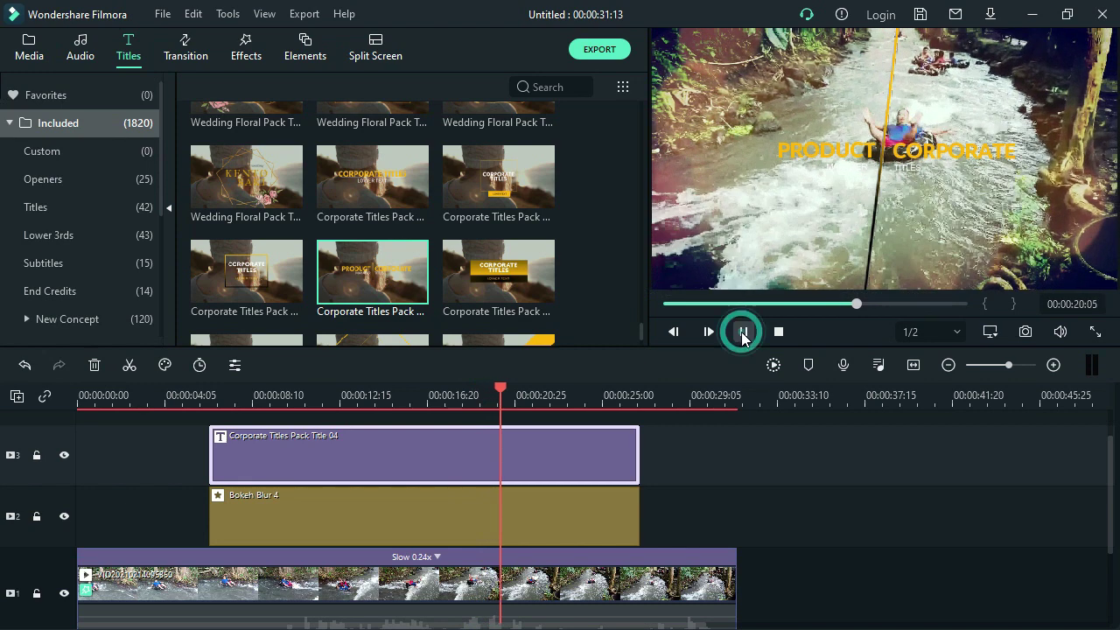
Step: Replace the title's "PRODUCT" text with "S L O W"
{"action": "left_click", "coordinate": [827, 157]}
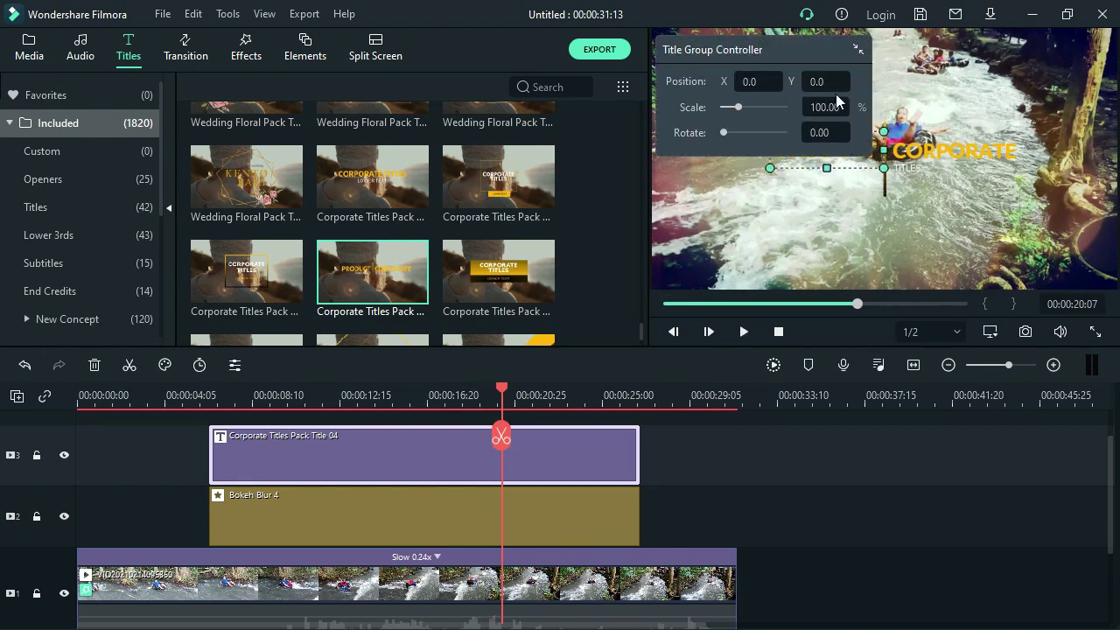
{"action": "left_click_drag", "start_coordinate": [805, 45], "coordinate": [705, 31]}
{"action": "left_click", "coordinate": [794, 158]}
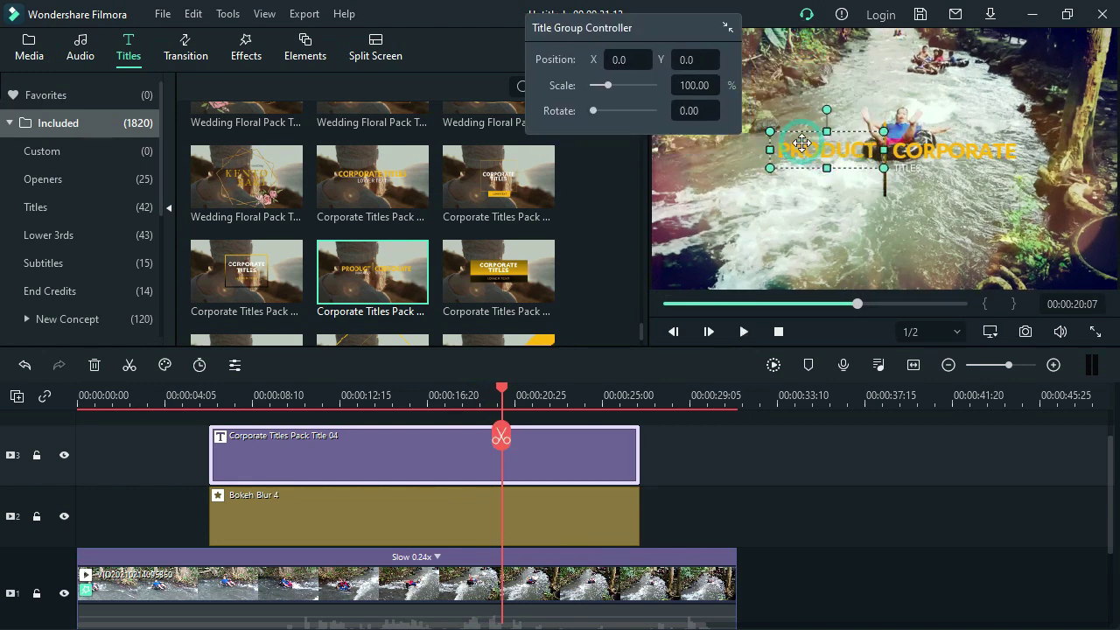
{"action": "left_click", "coordinate": [793, 158]}
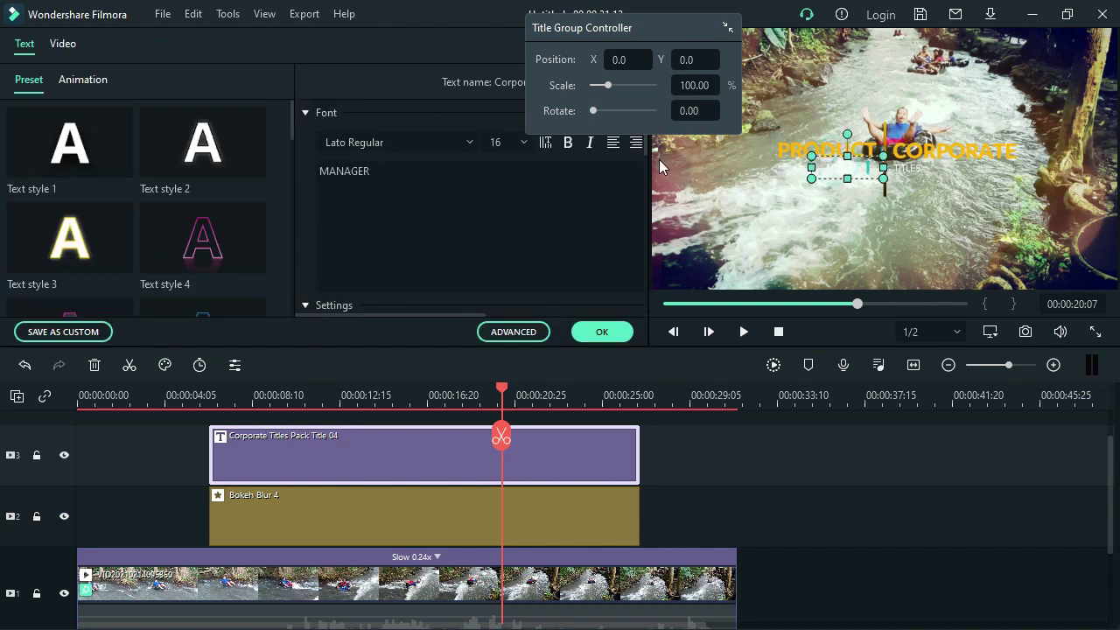
{"action": "left_click", "coordinate": [802, 154]}
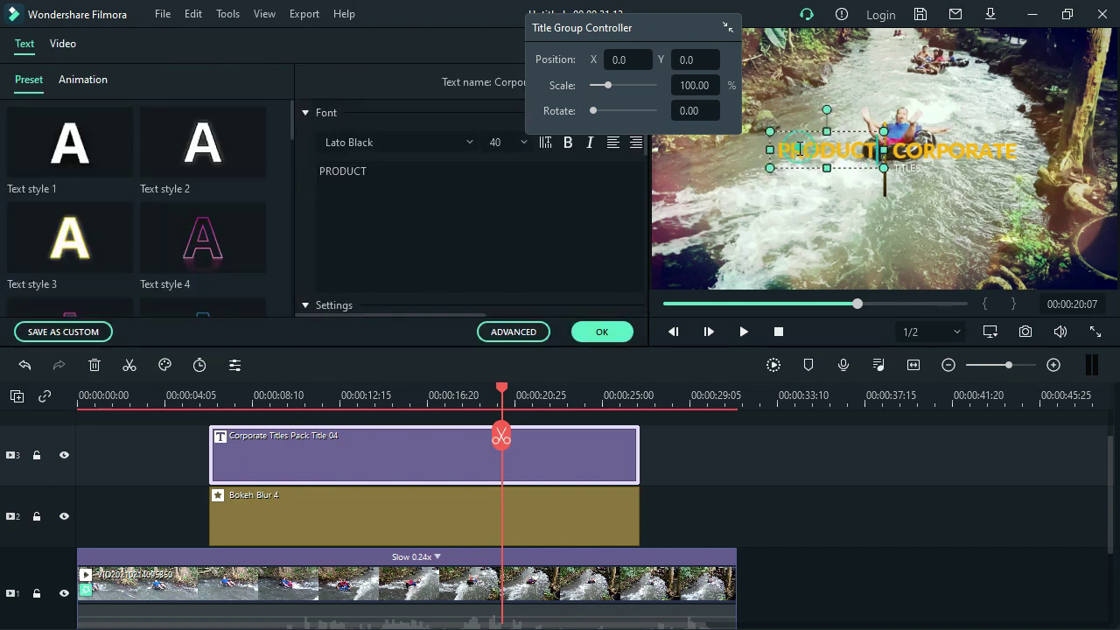
{"action": "left_click", "coordinate": [386, 172]}
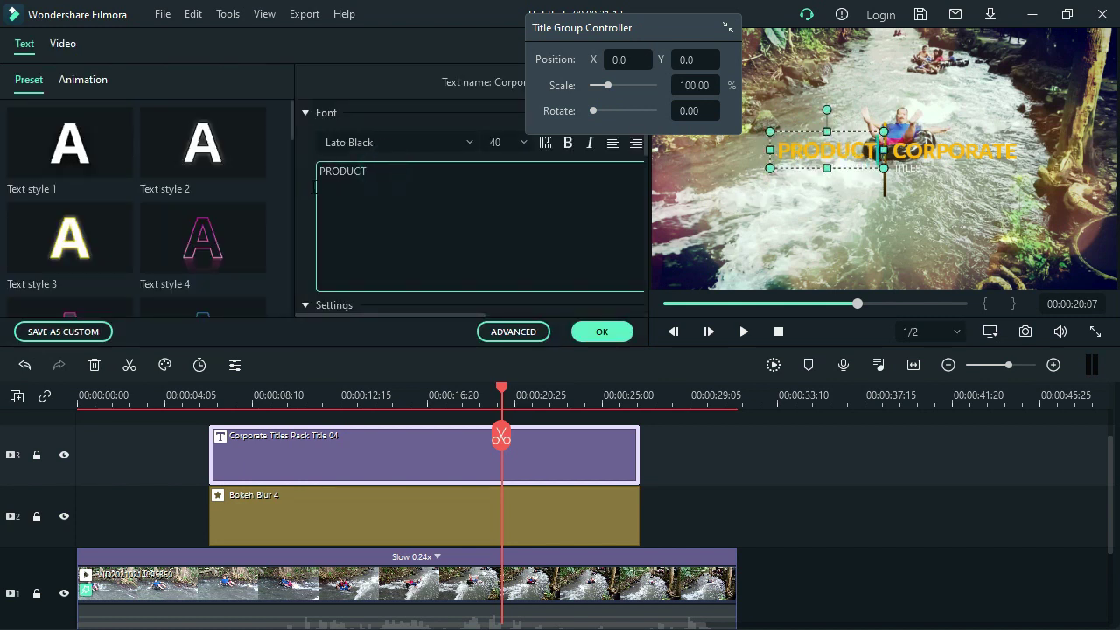
{"action": "key", "text": "BackSpace"}
{"action": "key", "text": "BackSpace"}
{"action": "key", "text": "BackSpace"}
{"action": "key", "text": "BackSpace"}
{"action": "key", "text": "BackSpace"}
{"action": "key", "text": "BackSpace"}
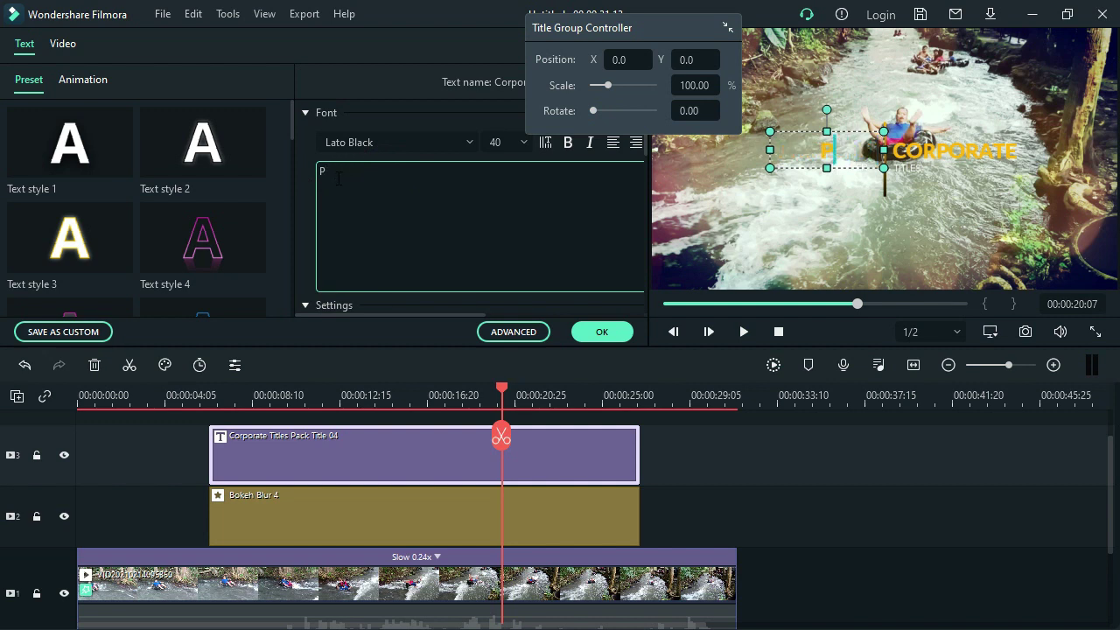
{"action": "type", "text": "S L O W"}
{"action": "left_click", "coordinate": [620, 330]}
Step: Replace the title's "CORPORATE" text with "M O T I O N"
{"action": "left_click", "coordinate": [932, 153]}
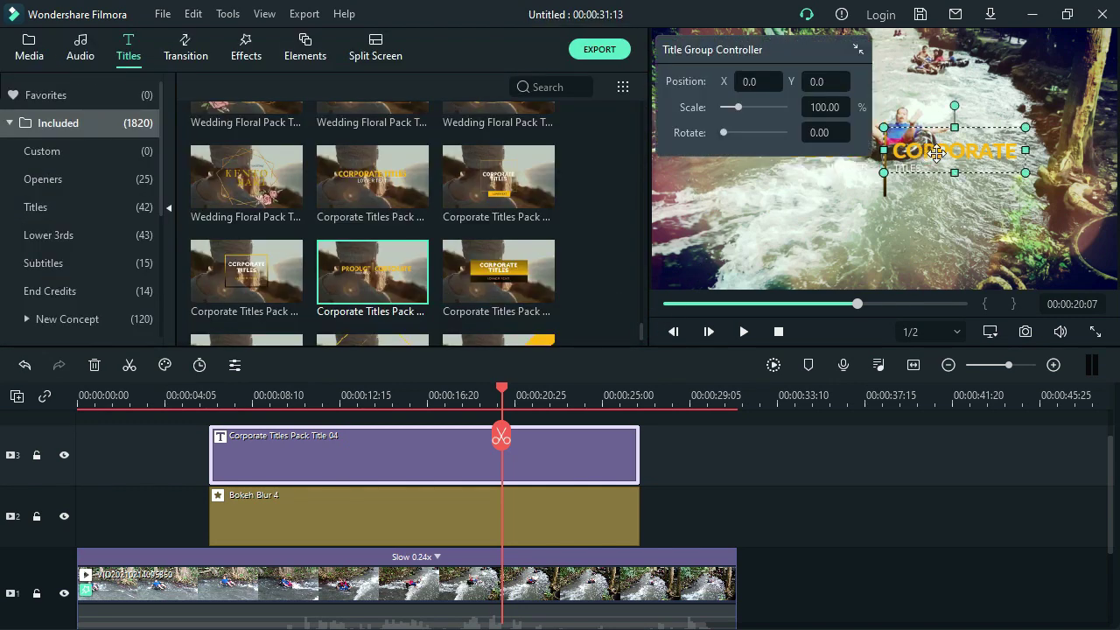
{"action": "double_click", "coordinate": [936, 153]}
{"action": "left_click", "coordinate": [388, 176]}
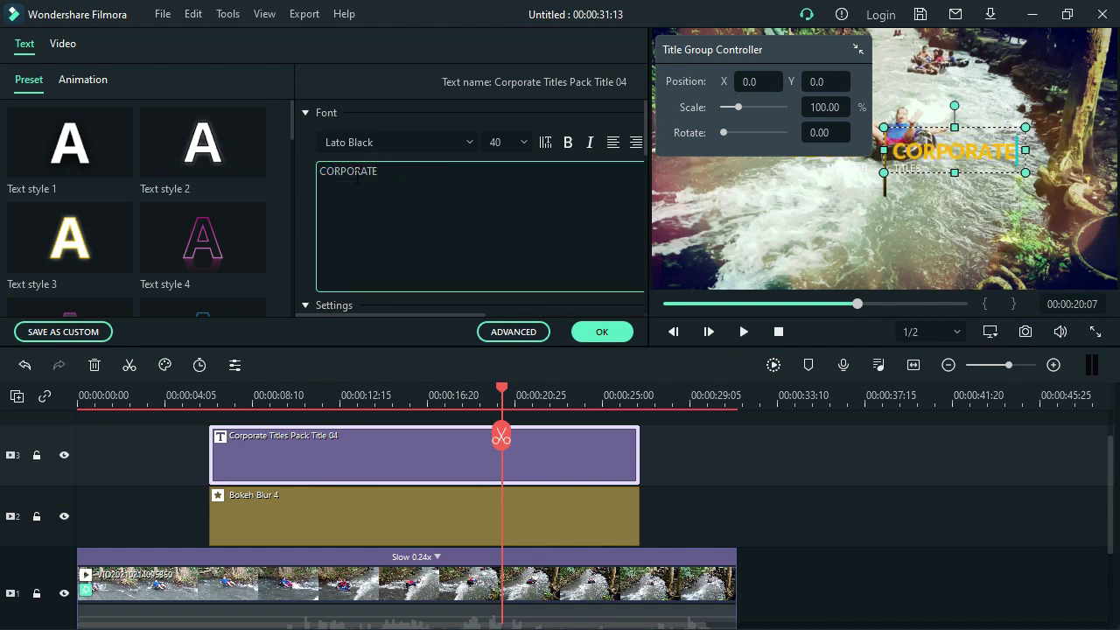
{"action": "key", "text": "BackSpace"}
{"action": "key", "text": "BackSpace"}
{"action": "key", "text": "BackSpace"}
{"action": "key", "text": "BackSpace"}
{"action": "key", "text": "BackSpace"}
{"action": "key", "text": "BackSpace"}
{"action": "key", "text": "BackSpace"}
{"action": "key", "text": "BackSpace"}
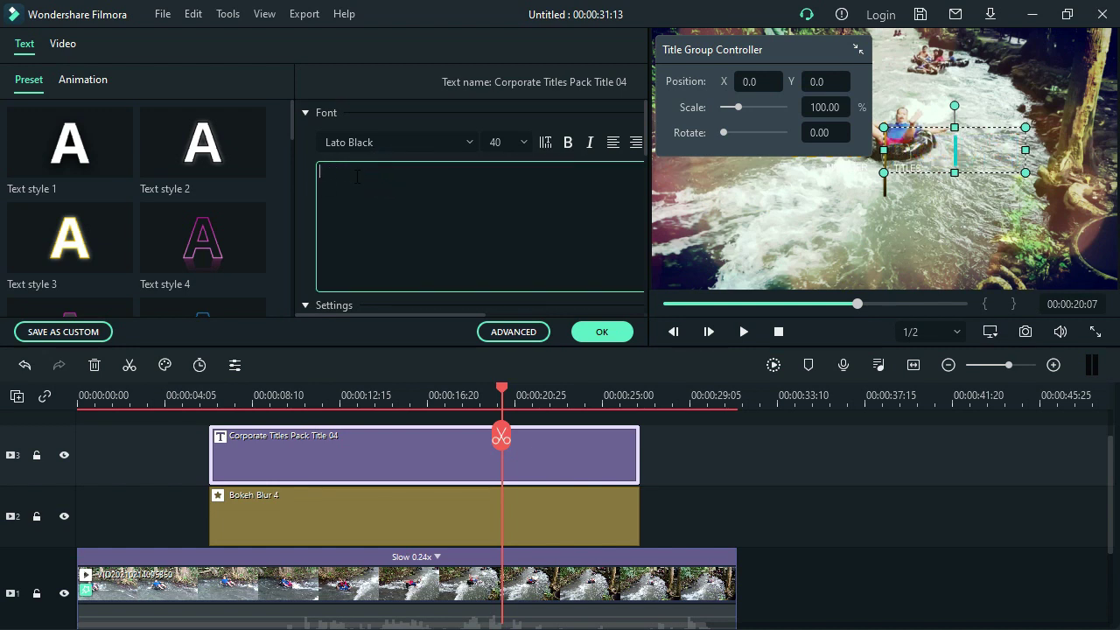
{"action": "type", "text": "M"}
{"action": "key", "text": "BackSpace"}
{"action": "type", "text": "O TION"}
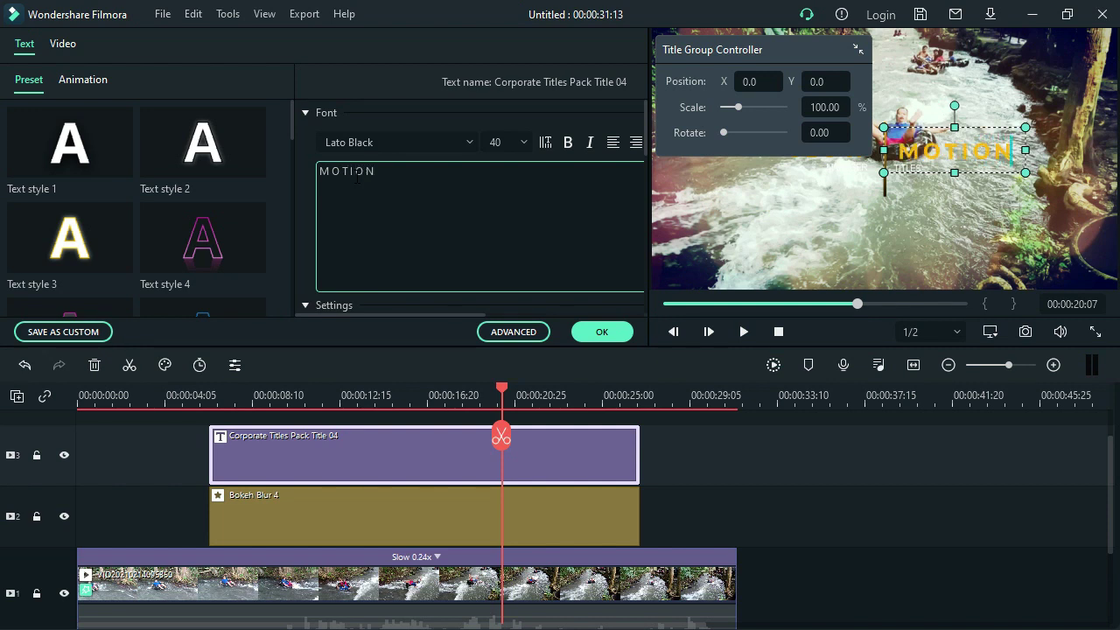
{"action": "left_click", "coordinate": [600, 332]}
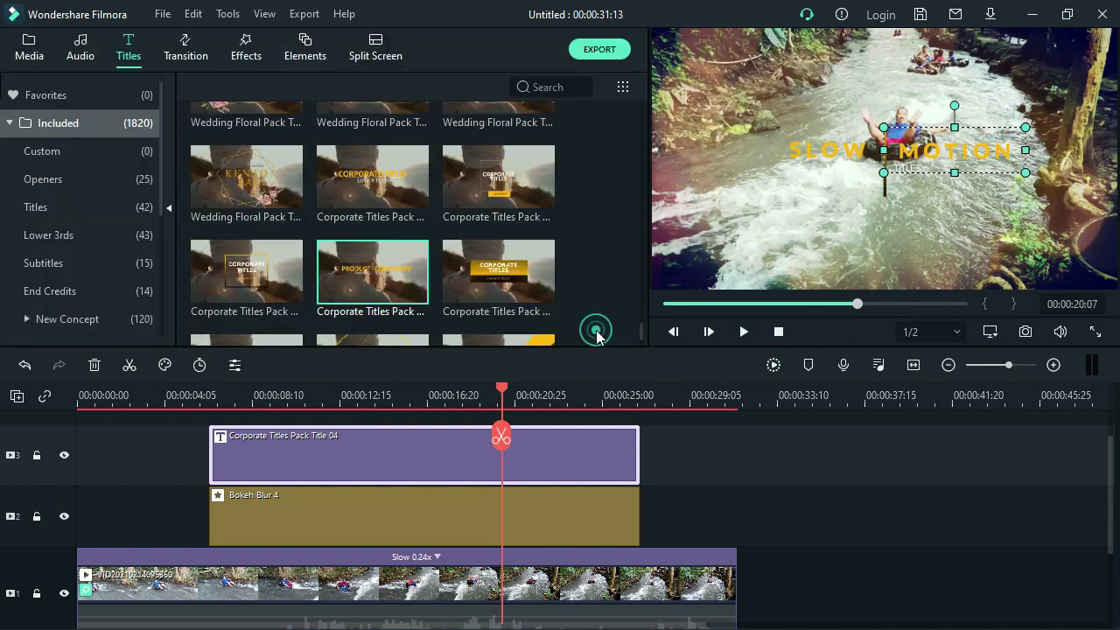
Step: Replace the title's small "MANAGER" text with "2021"
{"action": "left_click", "coordinate": [850, 168]}
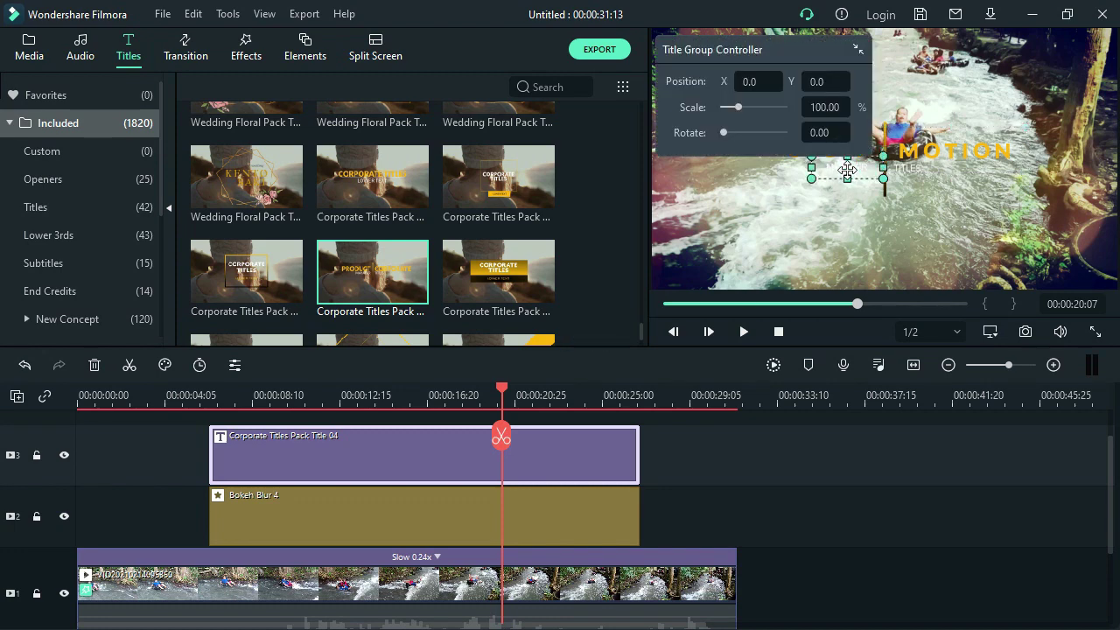
{"action": "double_click", "coordinate": [849, 168]}
{"action": "left_click_drag", "start_coordinate": [373, 172], "coordinate": [318, 172]}
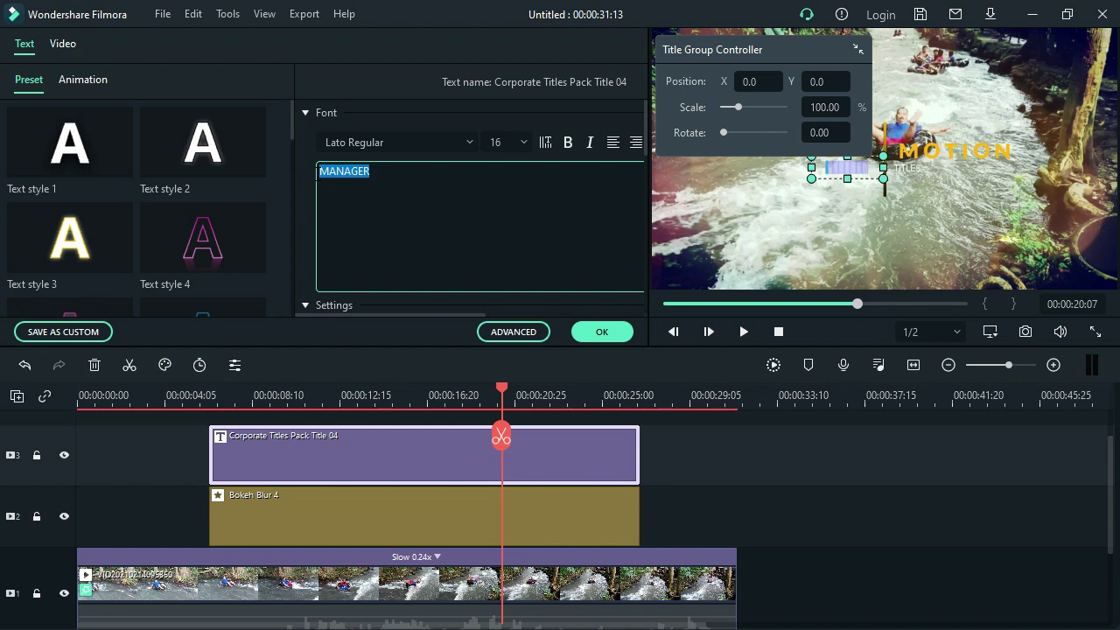
{"action": "type", "text": "2021"}
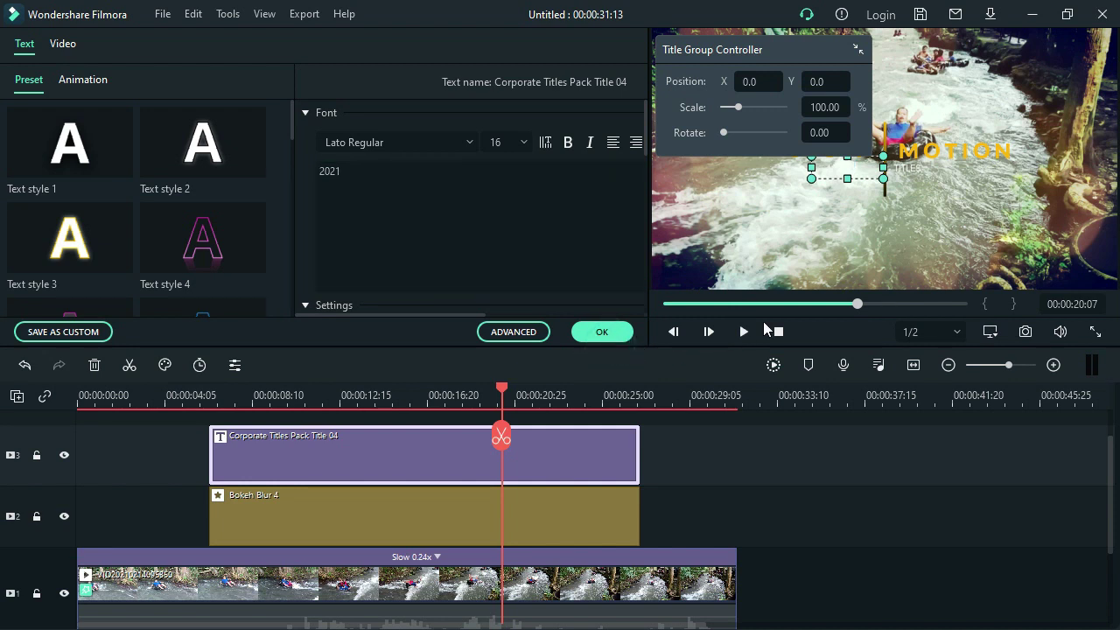
Step: Replace the title's small "TITLES" text with "IN MEMORIAL" and apply the text edits
{"action": "left_click", "coordinate": [910, 169]}
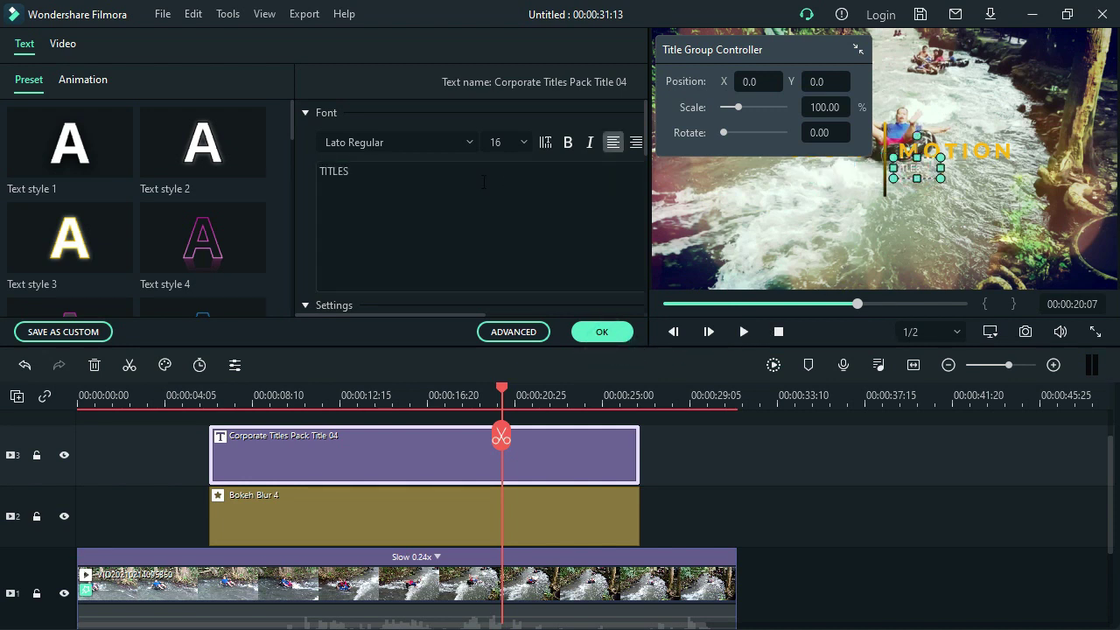
{"action": "left_click", "coordinate": [391, 177]}
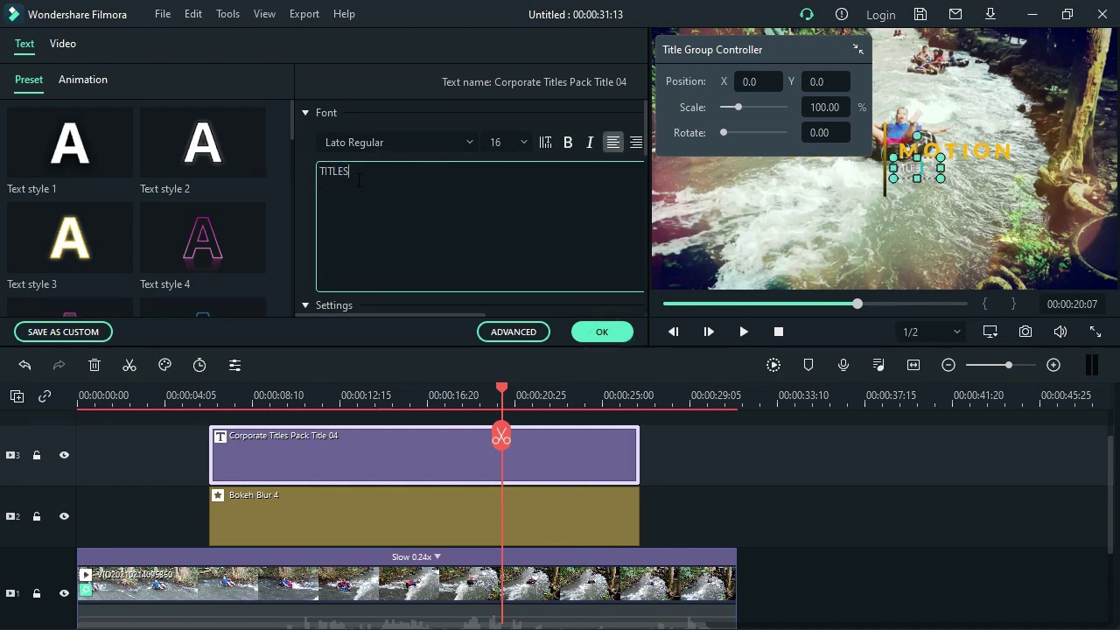
{"action": "key", "text": "BackSpace"}
{"action": "key", "text": "BackSpace"}
{"action": "key", "text": "BackSpace"}
{"action": "key", "text": "BackSpace"}
{"action": "key", "text": "BackSpace"}
{"action": "type", "text": "IN MEMORIAL"}
{"action": "left_click", "coordinate": [603, 331]}
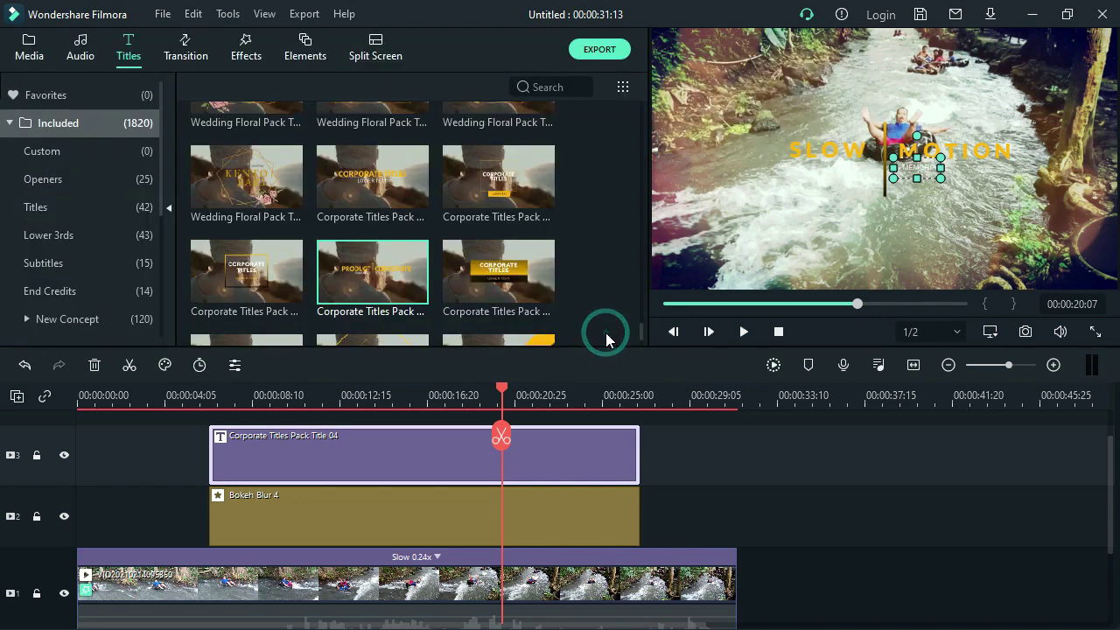
Step: Play the project from the beginning to review the edited title over the slow-motion video
{"action": "left_click", "coordinate": [748, 330]}
{"action": "left_click_drag", "start_coordinate": [866, 305], "coordinate": [658, 319]}
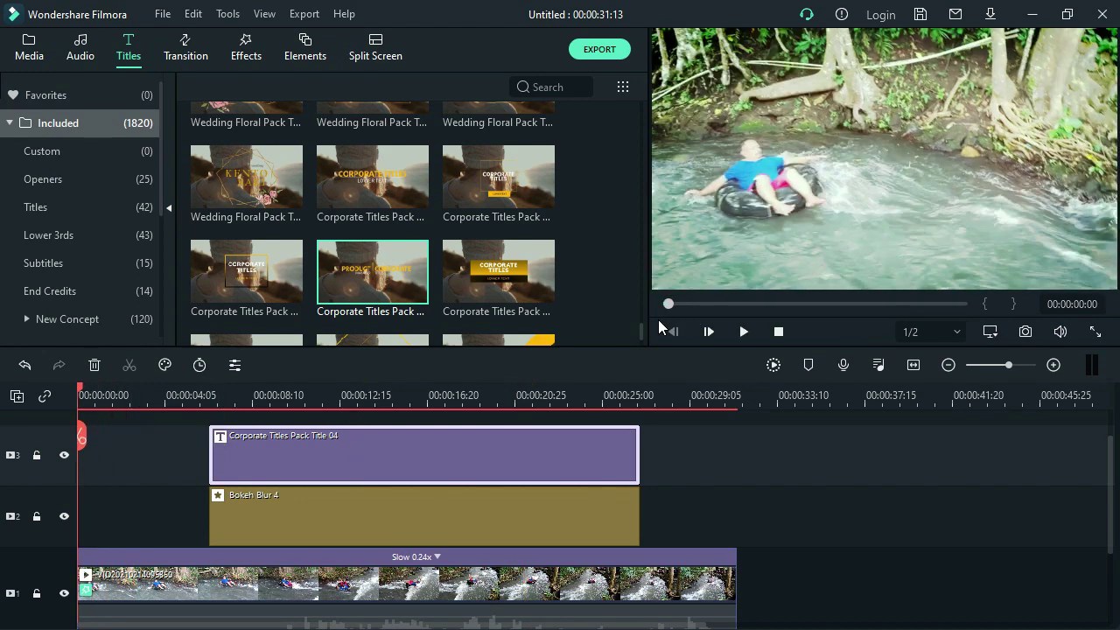
{"action": "left_click", "coordinate": [744, 331]}
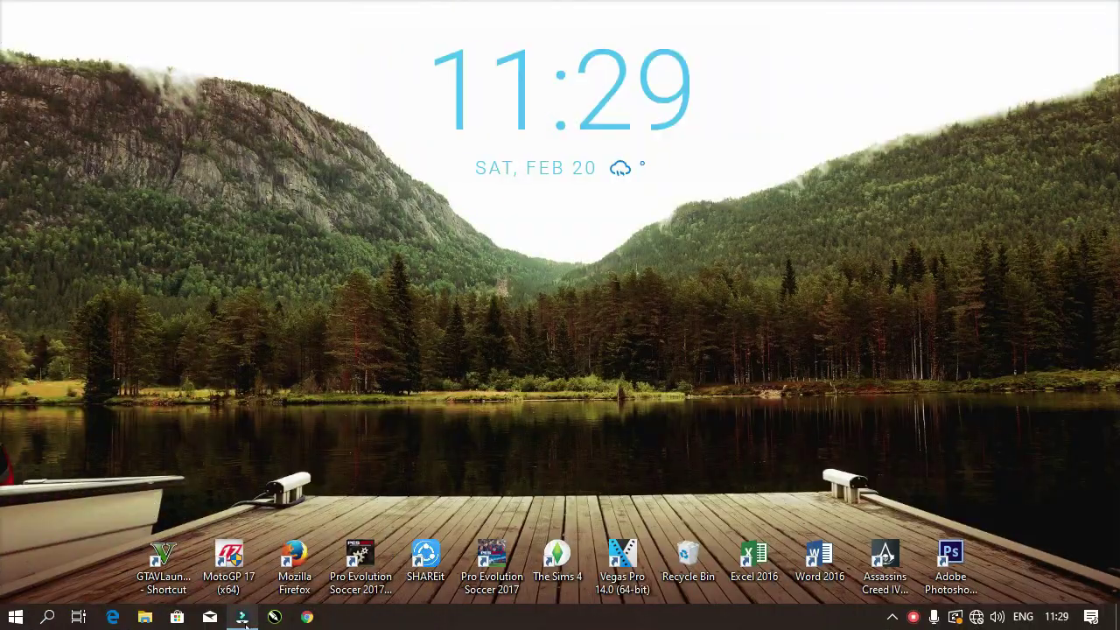
Step: Switch back to Filmora and audition the music tracks Earth - The Rhythm Of..., Name of the Child, Drift - Pages Turn and A-GROUP - Verve
{"action": "left_click", "coordinate": [242, 617]}
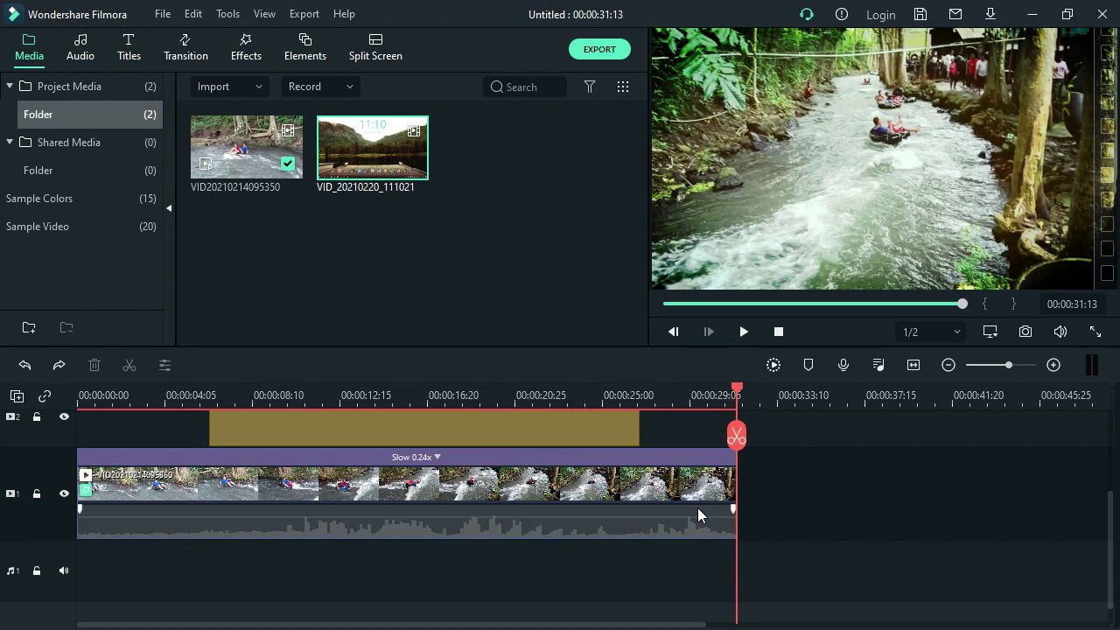
{"action": "left_click", "coordinate": [80, 53]}
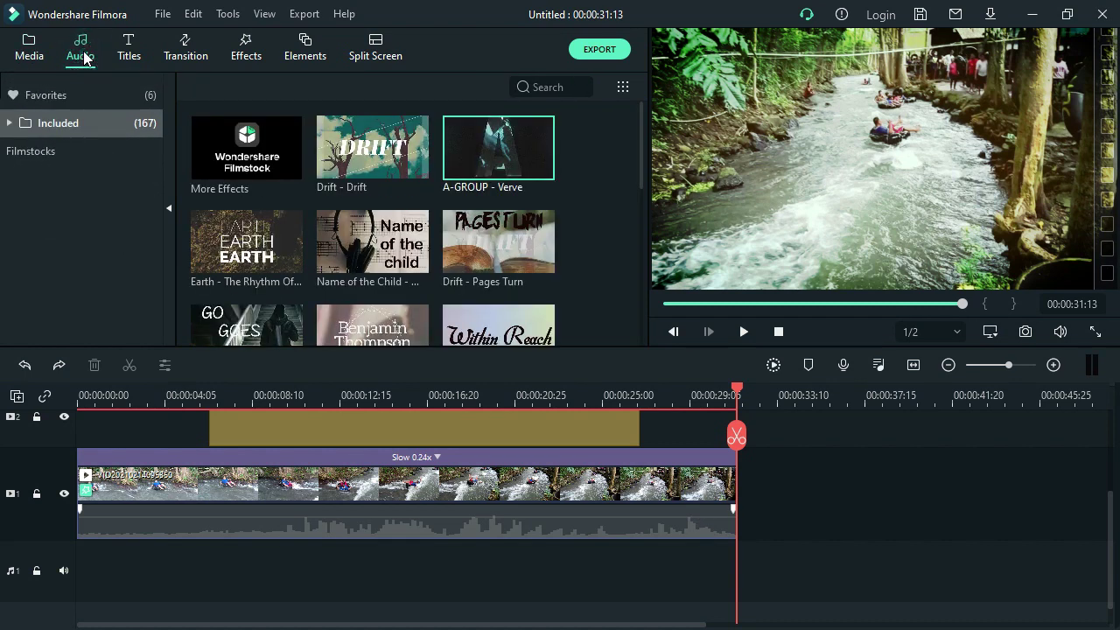
{"action": "mouse_move", "coordinate": [365, 166]}
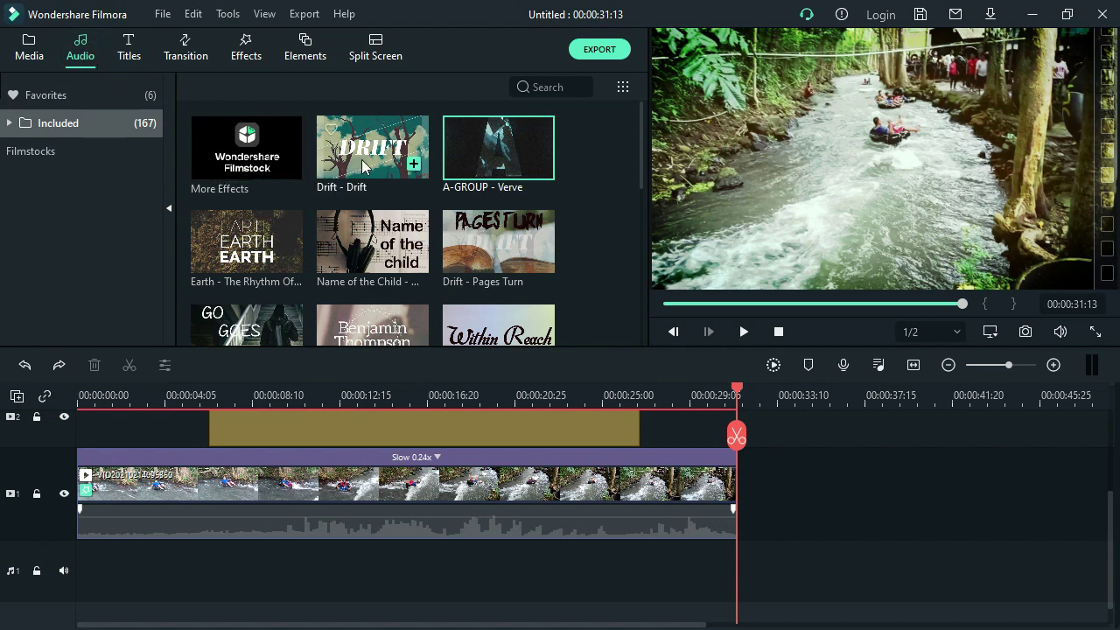
{"action": "left_click", "coordinate": [284, 245]}
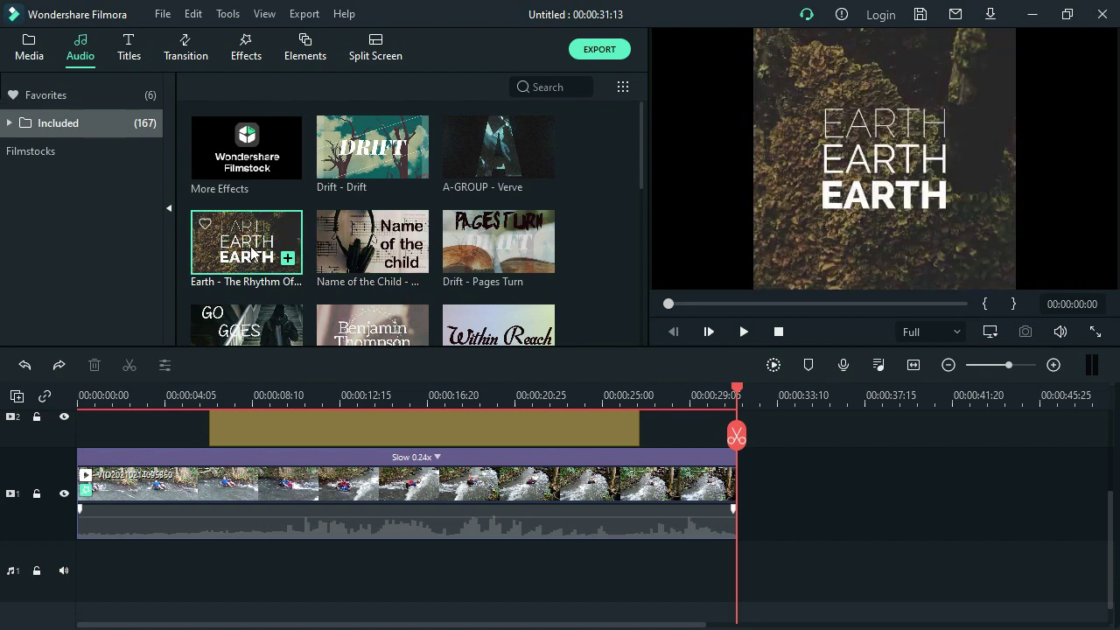
{"action": "double_click", "coordinate": [252, 251]}
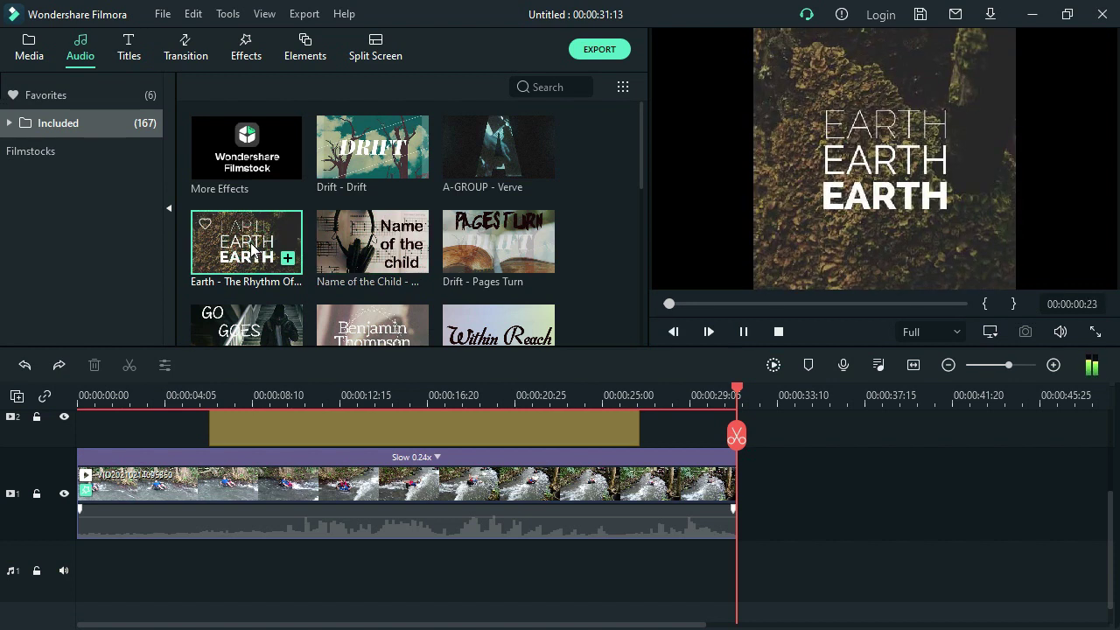
{"action": "double_click", "coordinate": [346, 241]}
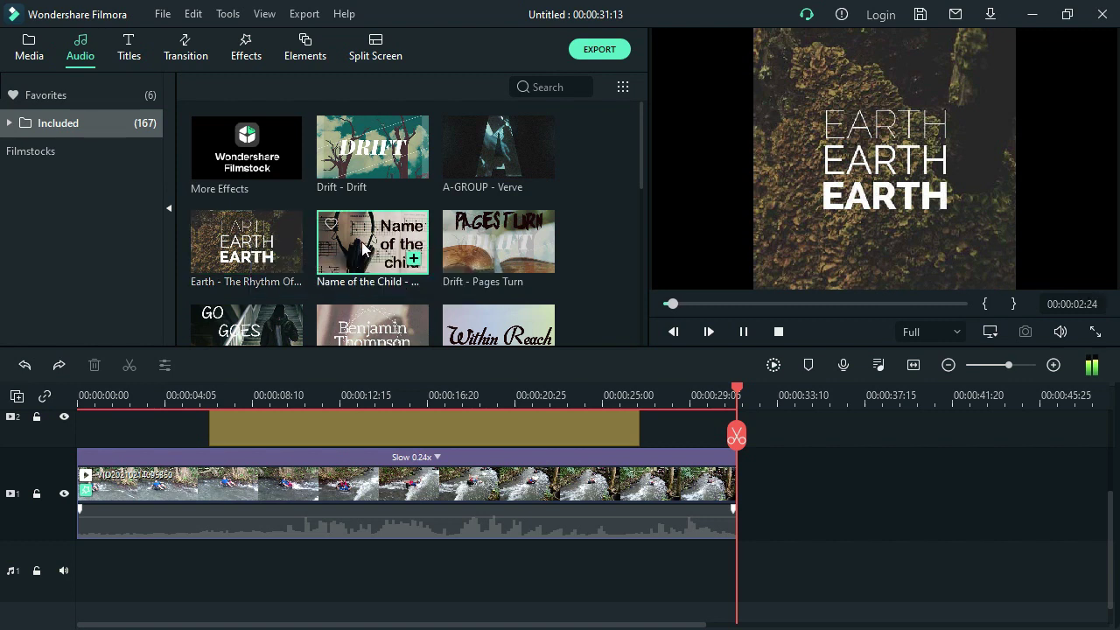
{"action": "double_click", "coordinate": [472, 243]}
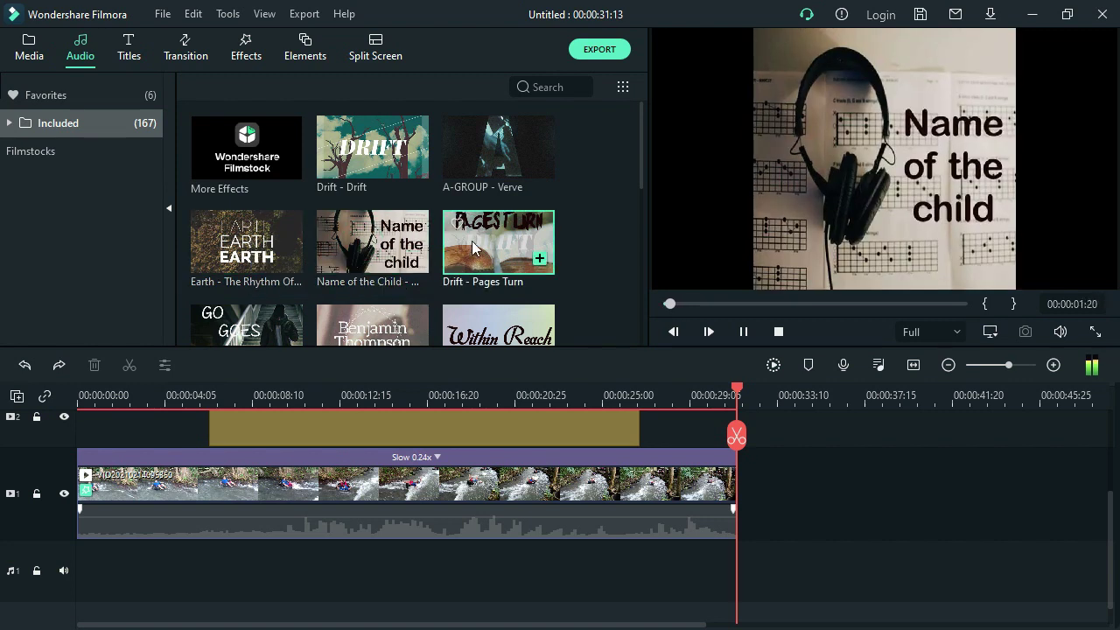
{"action": "left_click", "coordinate": [502, 165]}
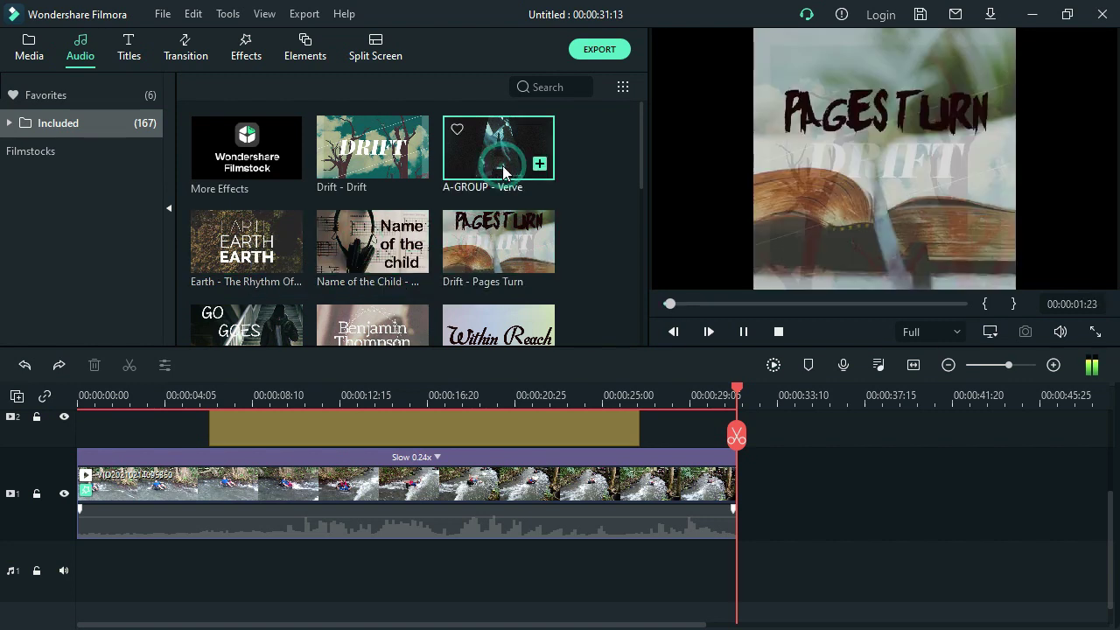
{"action": "left_click", "coordinate": [503, 166]}
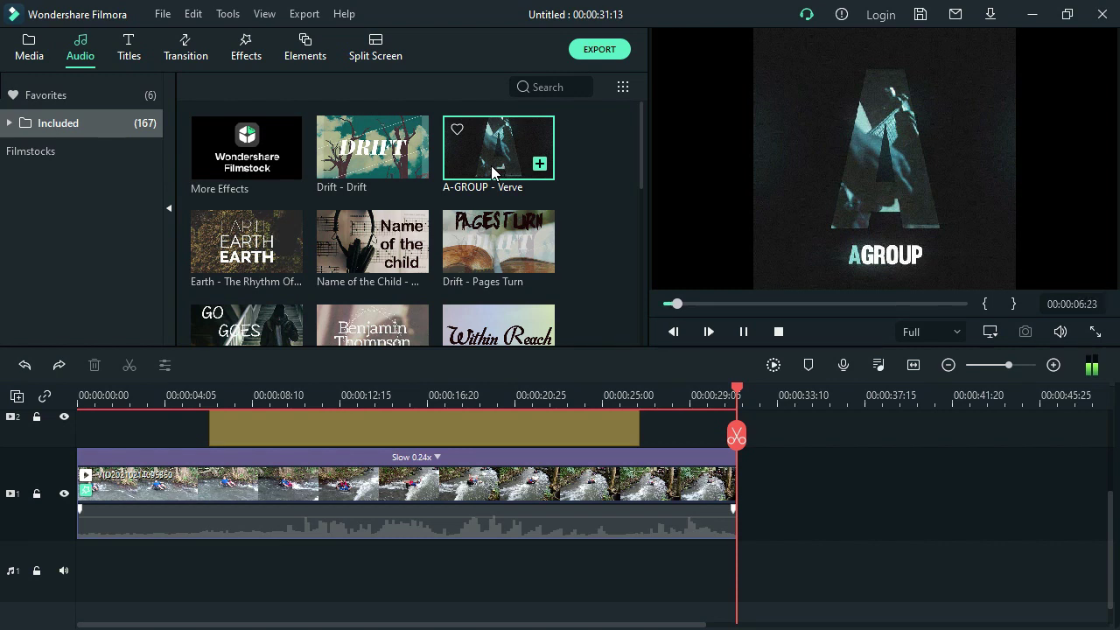
Step: Add A-GROUP - Verve at the start of the audio track, split it at the video's end and delete the excess music
{"action": "left_click_drag", "start_coordinate": [498, 166], "coordinate": [114, 572]}
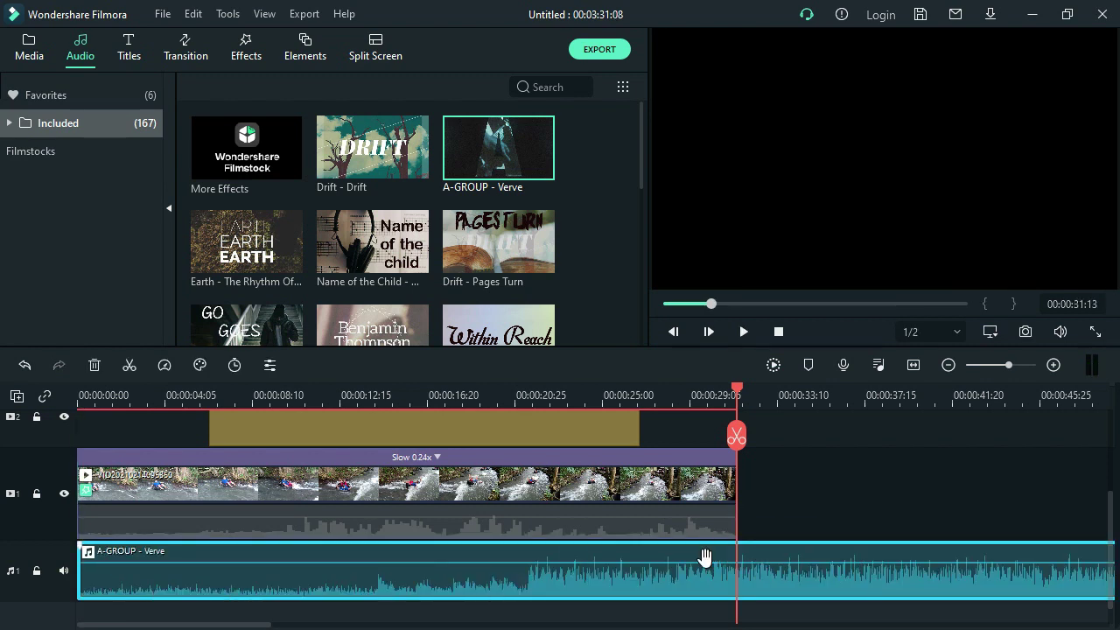
{"action": "left_click", "coordinate": [737, 437]}
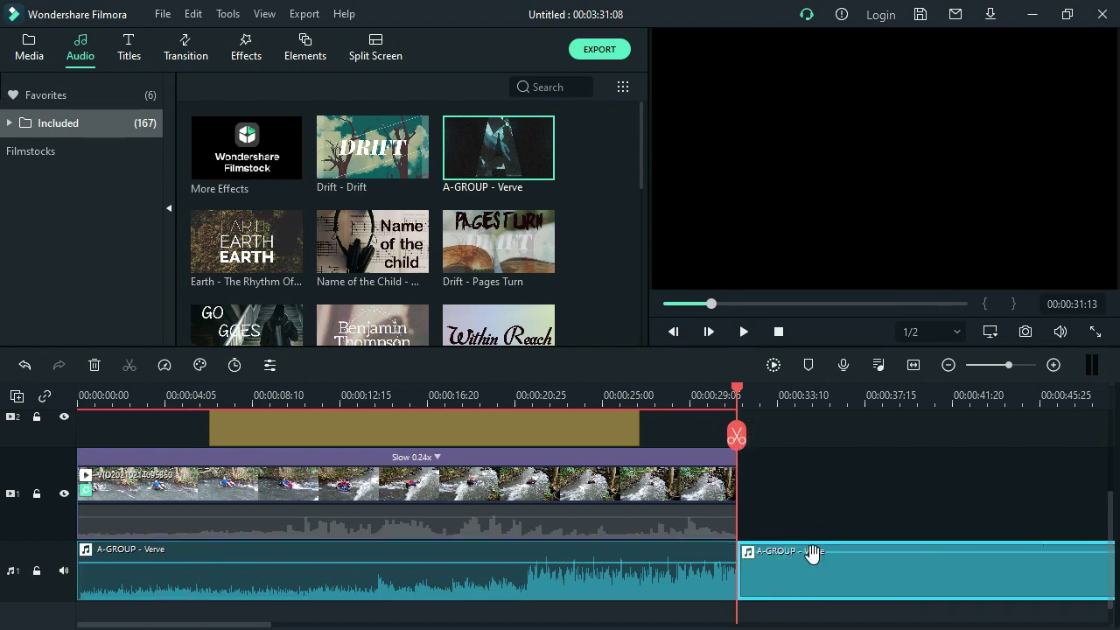
{"action": "key", "text": "Delete"}
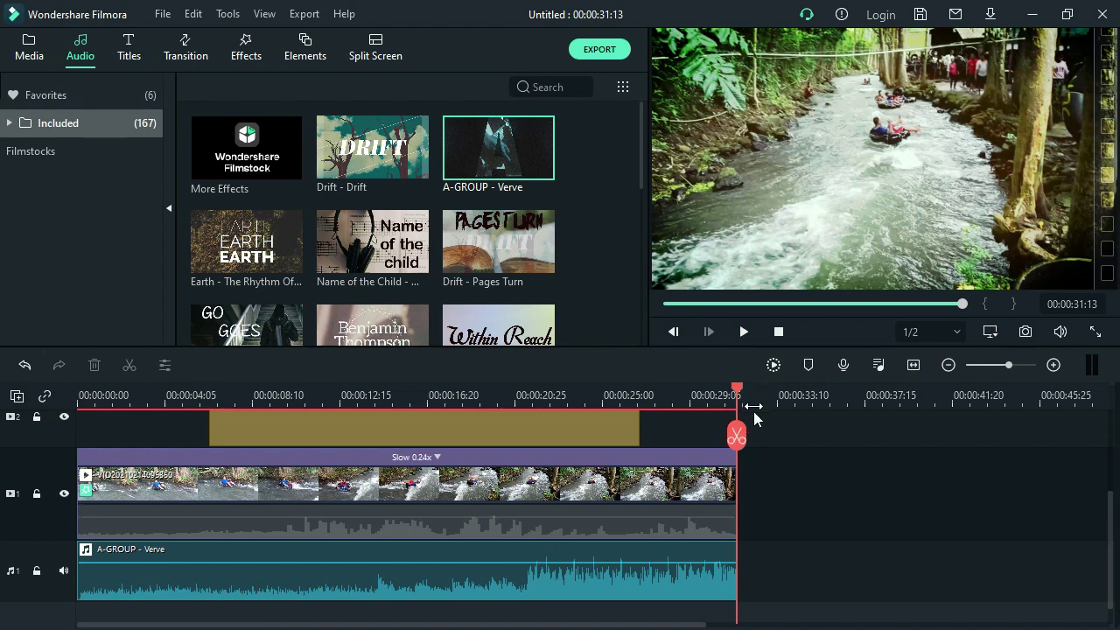
Step: Play the finished project from the beginning to check the video together with its background music
{"action": "left_click_drag", "start_coordinate": [738, 393], "coordinate": [43, 439]}
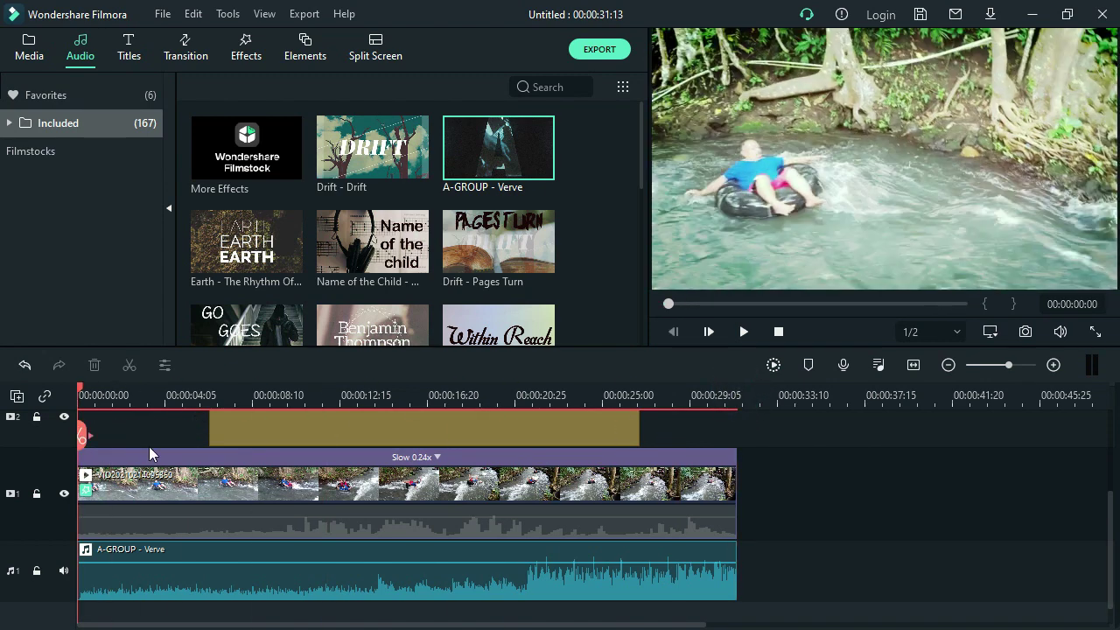
{"action": "left_click", "coordinate": [746, 333]}
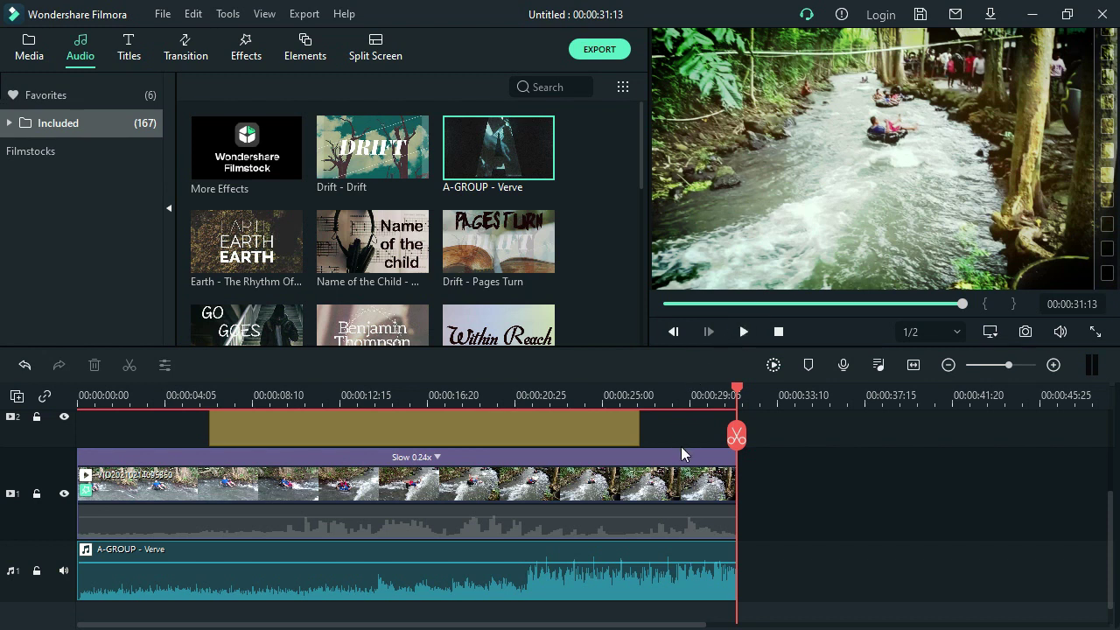
{"action": "left_click", "coordinate": [676, 484]}
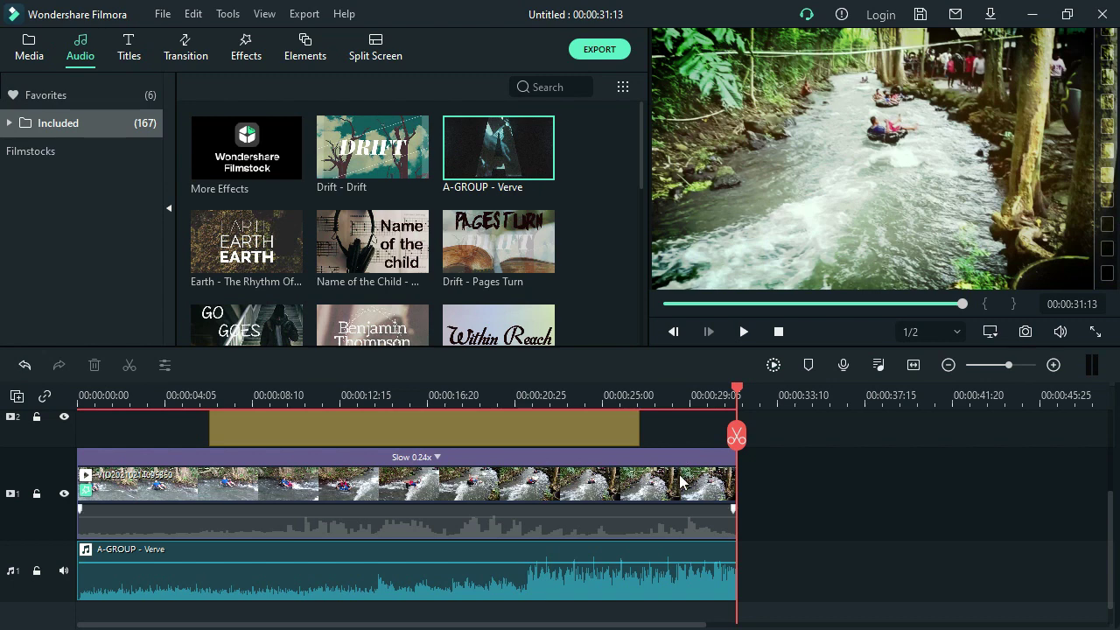